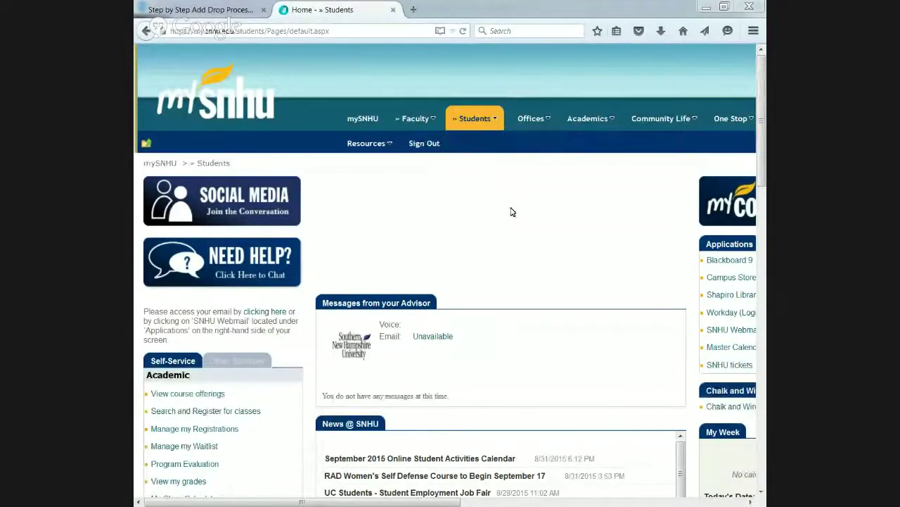
Step: Open 'Search and Register for classes' under Self-Service > Academic and bring its form into view
{"action": "scroll", "coordinate": [510, 211], "scroll_direction": "down", "scroll_amount": 2}
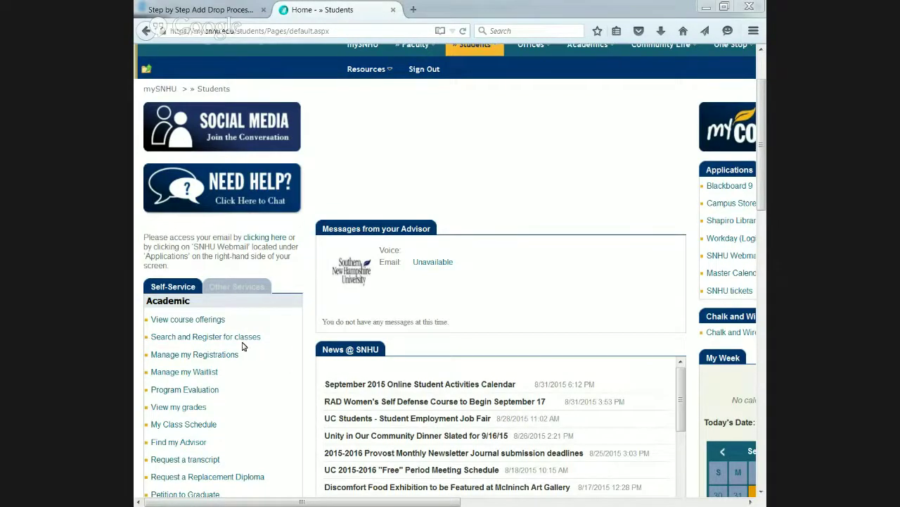
{"action": "left_click", "coordinate": [244, 344]}
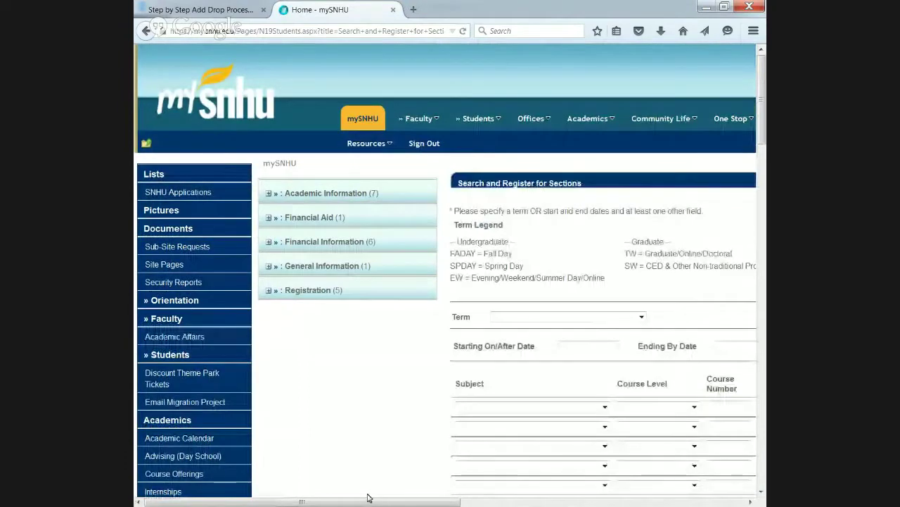
{"action": "left_click_drag", "start_coordinate": [369, 497], "coordinate": [506, 480]}
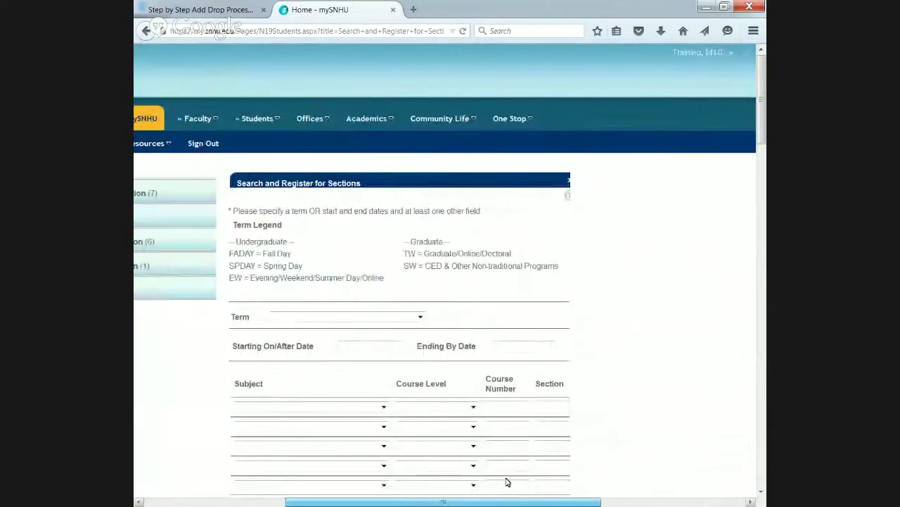
{"action": "scroll", "coordinate": [444, 296], "scroll_direction": "down", "scroll_amount": 2}
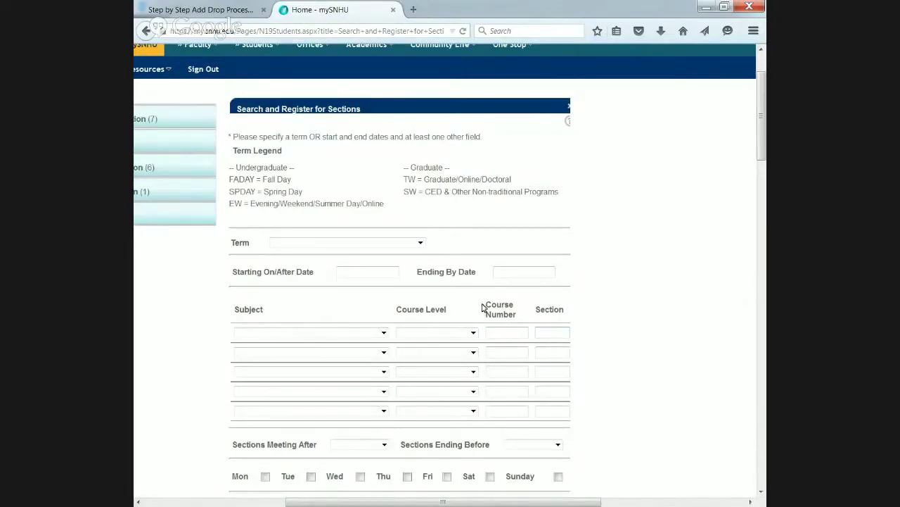
Step: Fill in term 15FADAY, subject ENV - Environmental Studies and course number 100
{"action": "left_click", "coordinate": [420, 243]}
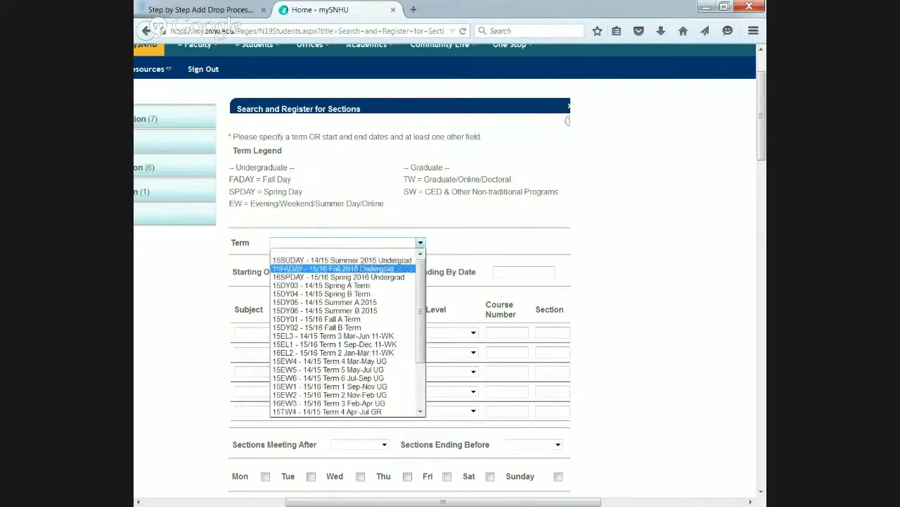
{"action": "left_click", "coordinate": [363, 270]}
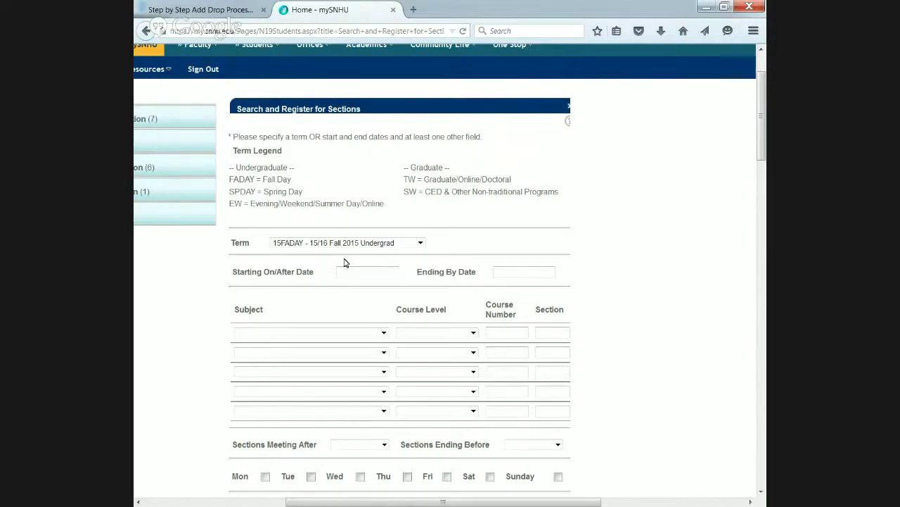
{"action": "left_click", "coordinate": [383, 332]}
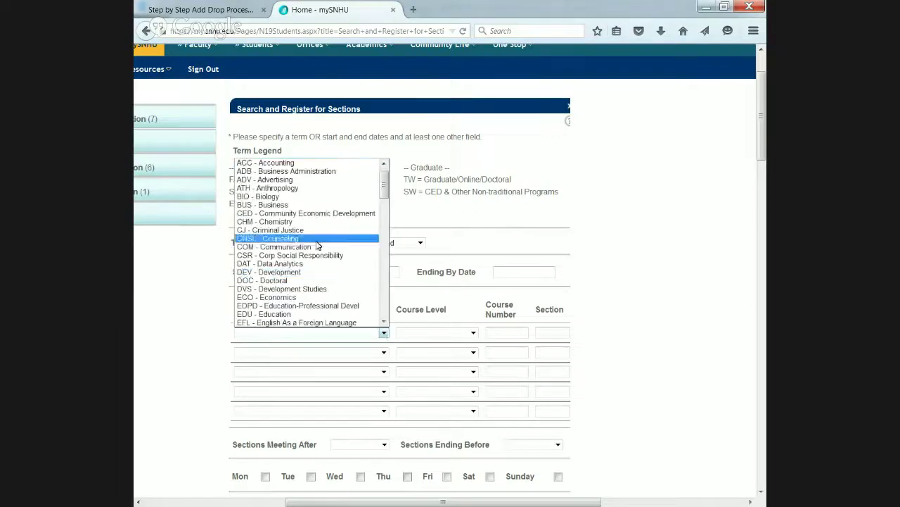
{"action": "left_click_drag", "start_coordinate": [383, 185], "coordinate": [383, 205]}
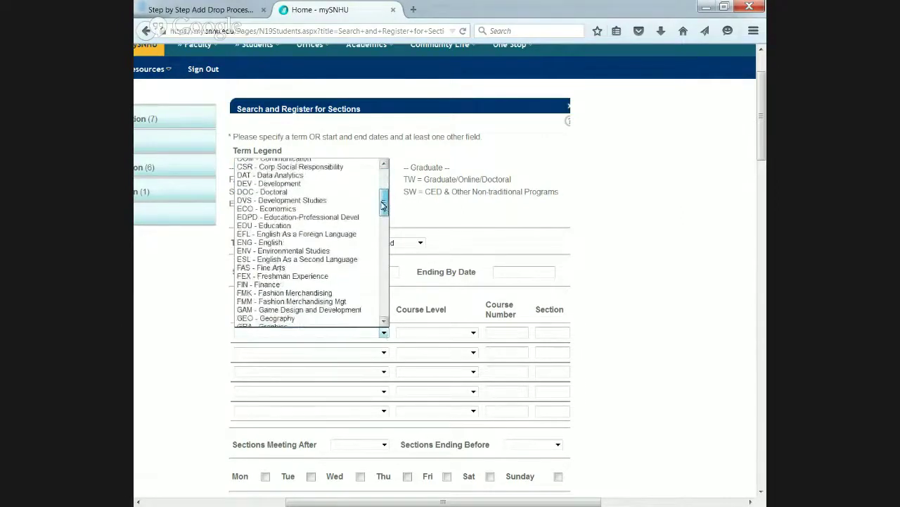
{"action": "left_click", "coordinate": [316, 251]}
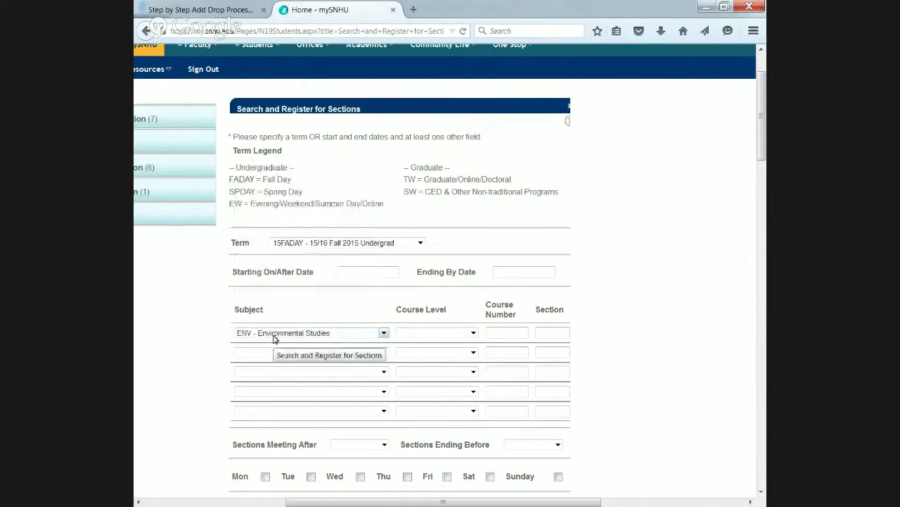
{"action": "left_click", "coordinate": [497, 331]}
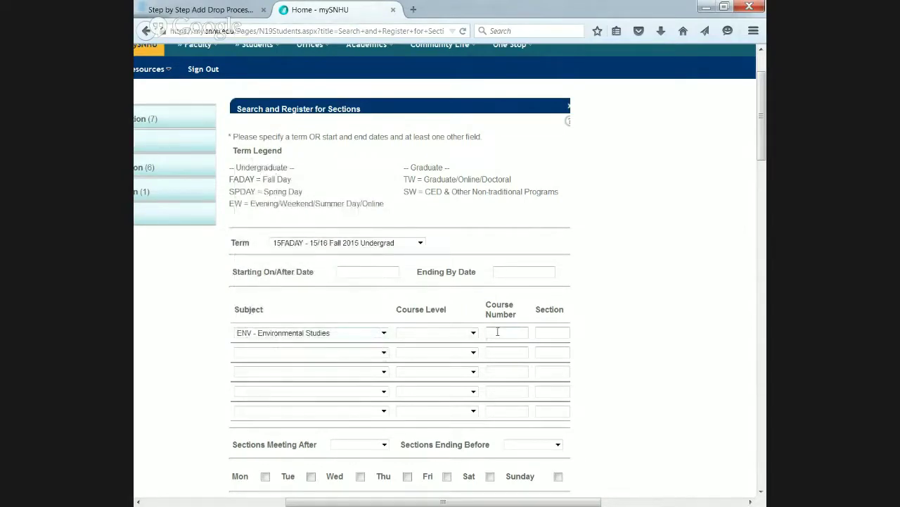
{"action": "type", "text": "100"}
{"action": "scroll", "coordinate": [600, 340], "scroll_direction": "down", "scroll_amount": 1}
{"action": "scroll", "coordinate": [600, 341], "scroll_direction": "down", "scroll_amount": 2}
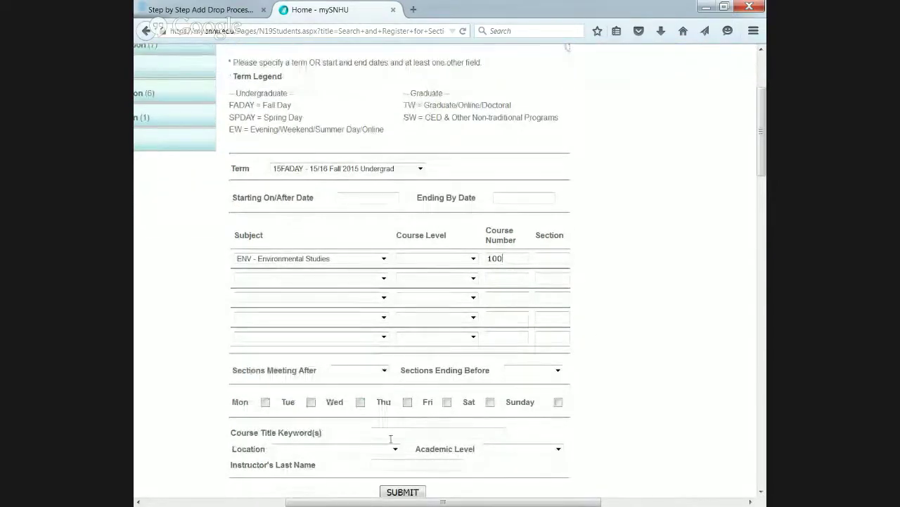
{"action": "scroll", "coordinate": [275, 362], "scroll_direction": "down", "scroll_amount": 2}
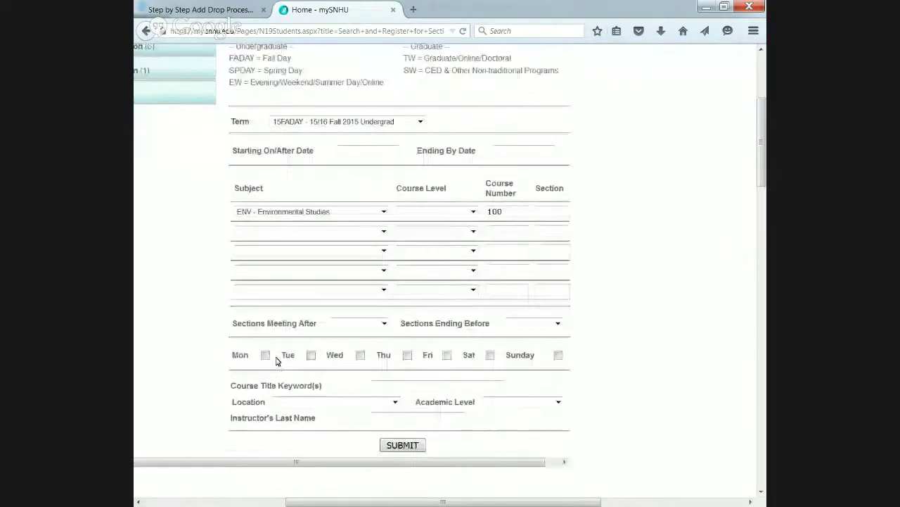
Step: Run the search and scroll to ENV-100 sections 07609 and 09601, both Open
{"action": "left_click", "coordinate": [402, 418]}
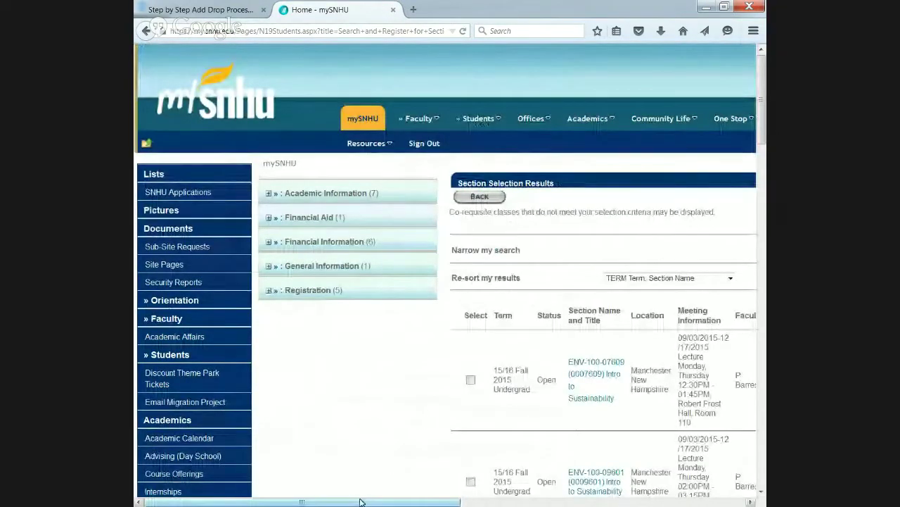
{"action": "left_click_drag", "start_coordinate": [365, 501], "coordinate": [463, 489]}
{"action": "scroll", "coordinate": [384, 305], "scroll_direction": "down", "scroll_amount": 2}
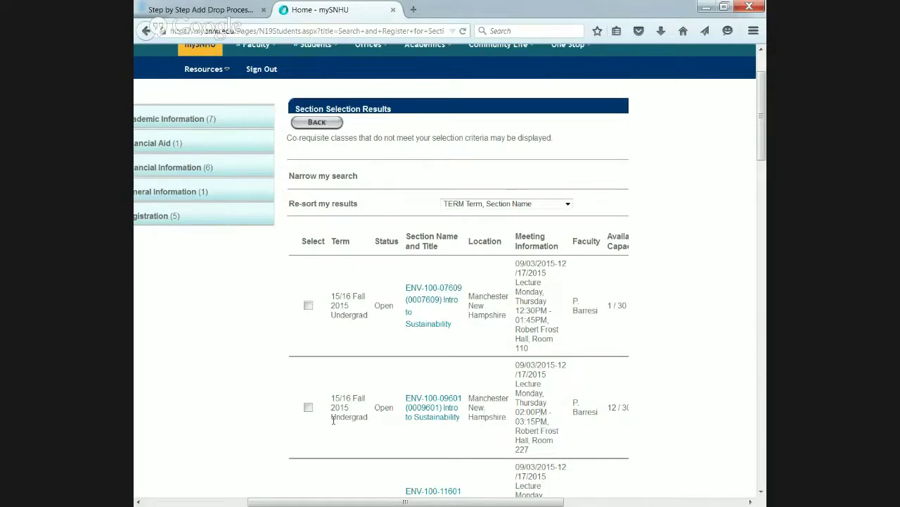
Step: Tick ENV-100-09601 and review its section details
{"action": "left_click", "coordinate": [308, 408]}
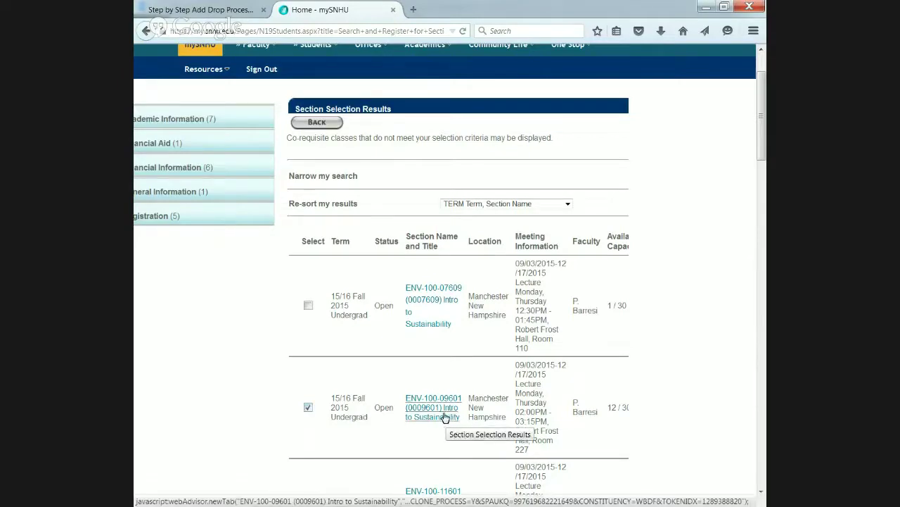
{"action": "left_click", "coordinate": [444, 417]}
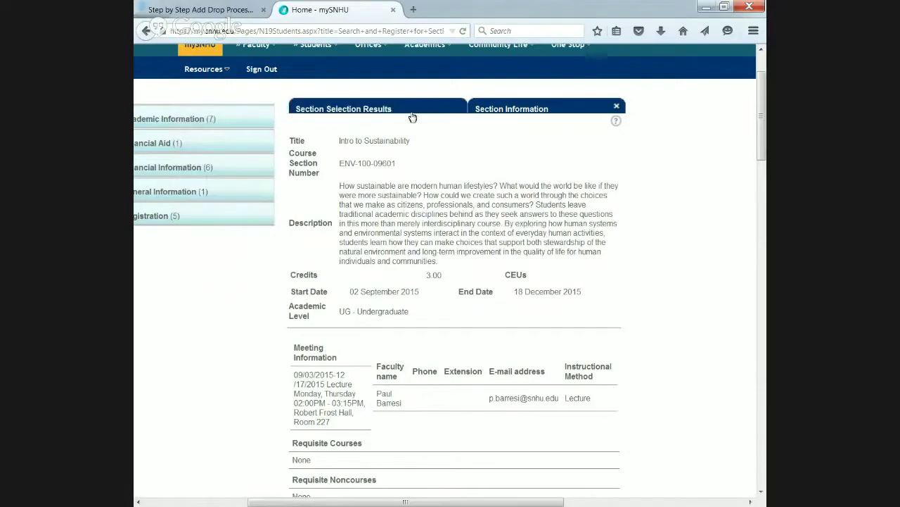
{"action": "left_click", "coordinate": [619, 107]}
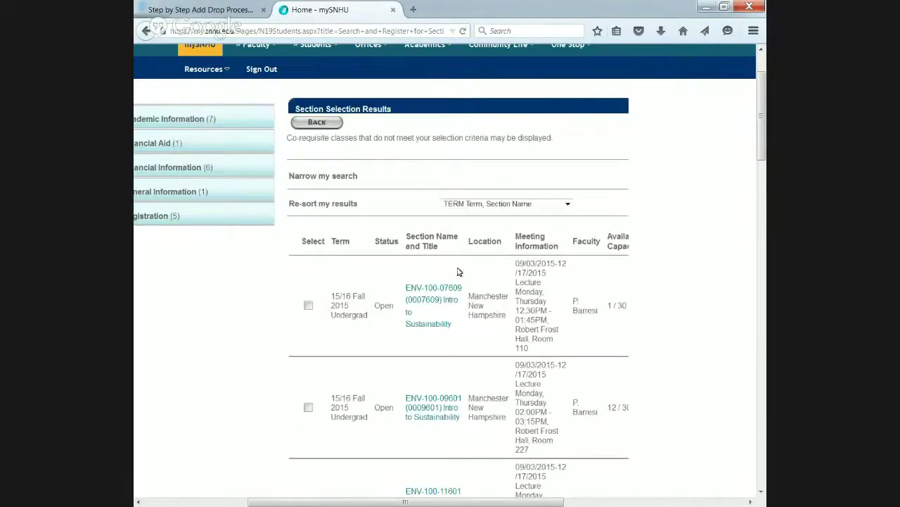
Step: Re-tick ENV-100-09601 and submit the section selection
{"action": "scroll", "coordinate": [458, 267], "scroll_direction": "down", "scroll_amount": 4}
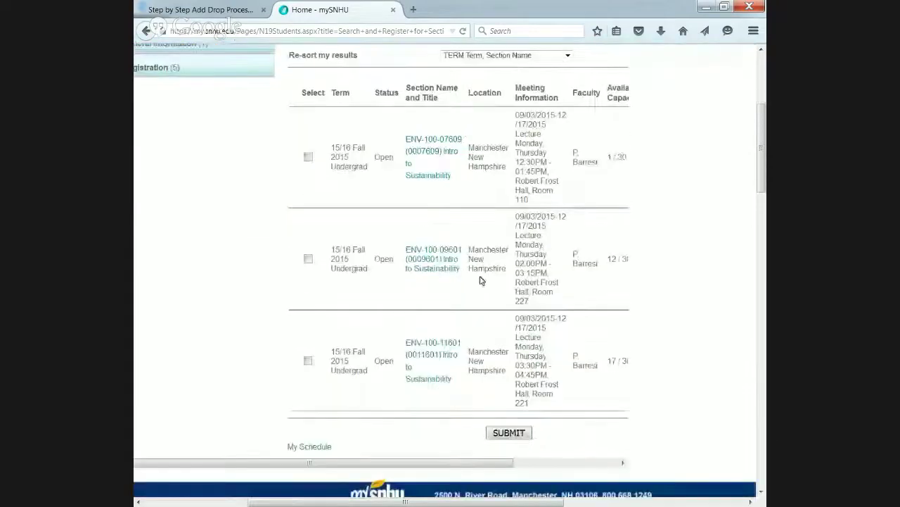
{"action": "left_click", "coordinate": [308, 258]}
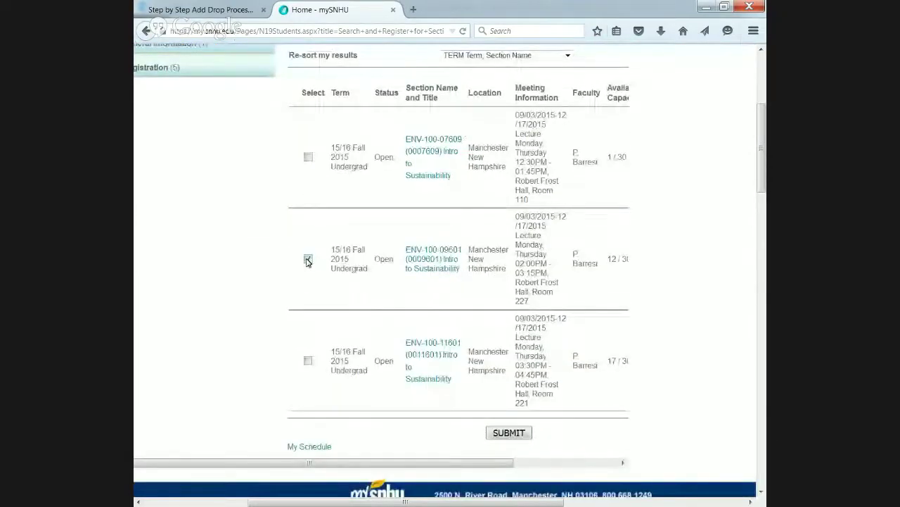
{"action": "left_click", "coordinate": [504, 434]}
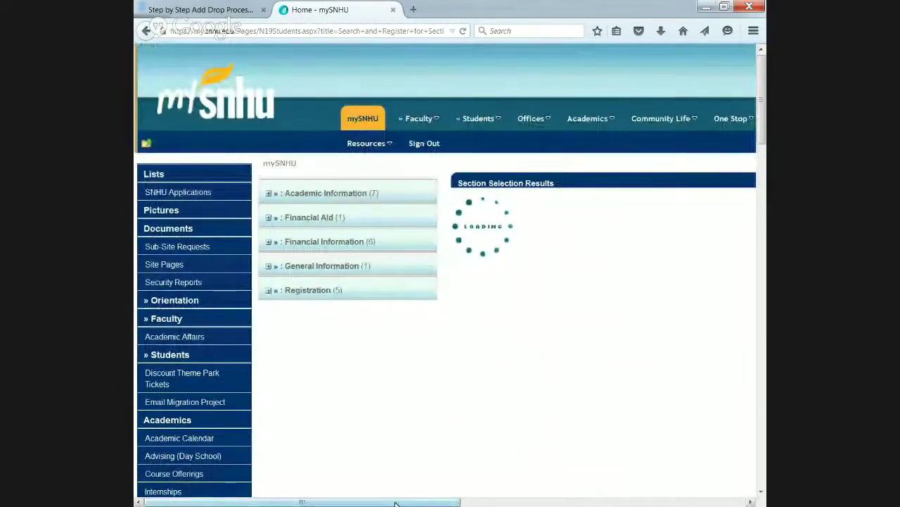
Step: Scroll the Preferred Sections list to locate ENV-100-09601 Intro to Sustainability
{"action": "left_click_drag", "start_coordinate": [396, 505], "coordinate": [532, 504]}
{"action": "scroll", "coordinate": [481, 313], "scroll_direction": "down", "scroll_amount": 2}
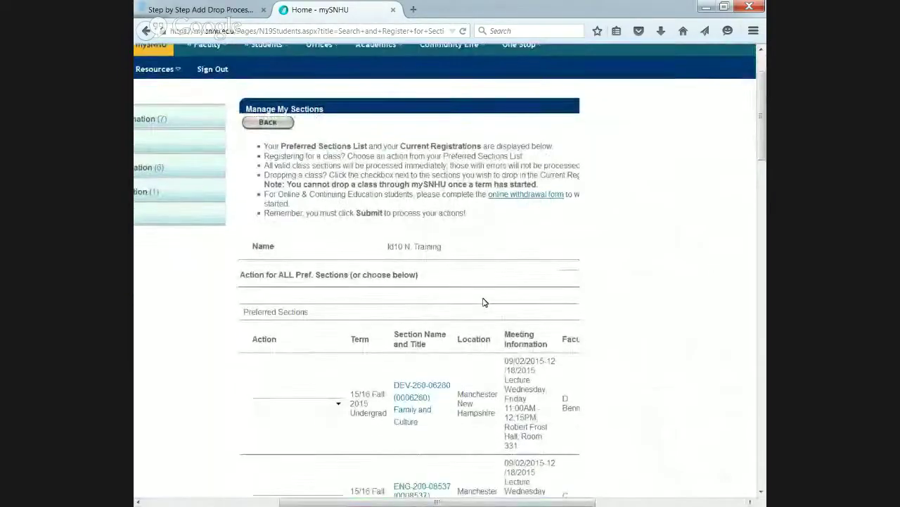
{"action": "scroll", "coordinate": [484, 303], "scroll_direction": "down", "scroll_amount": 2}
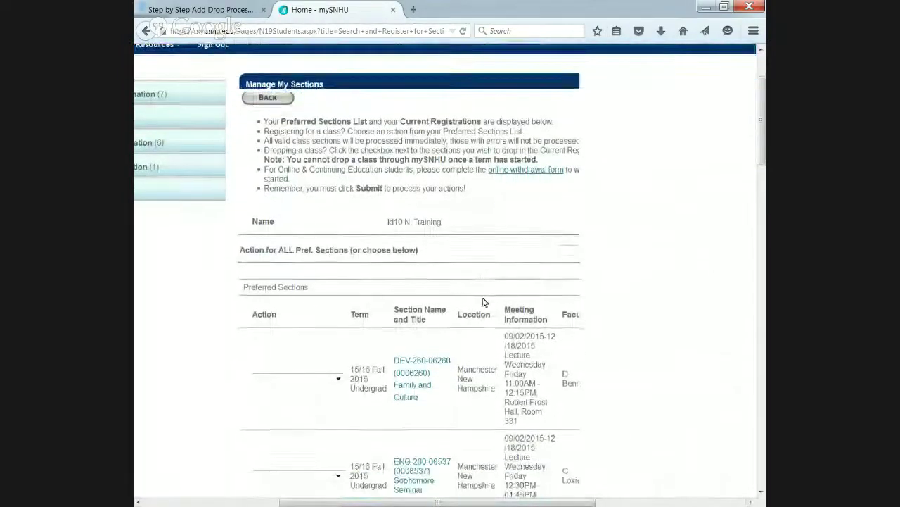
{"action": "scroll", "coordinate": [484, 303], "scroll_direction": "down", "scroll_amount": 2}
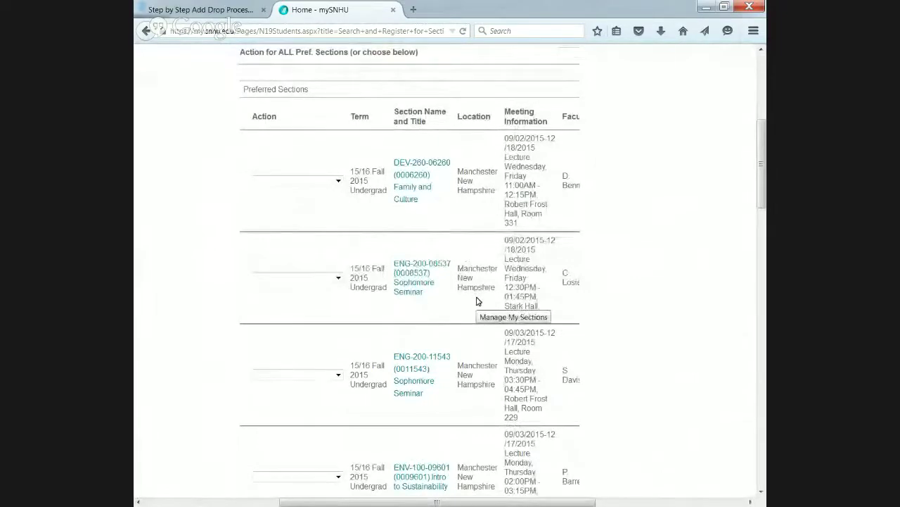
{"action": "scroll", "coordinate": [476, 301], "scroll_direction": "up", "scroll_amount": 2}
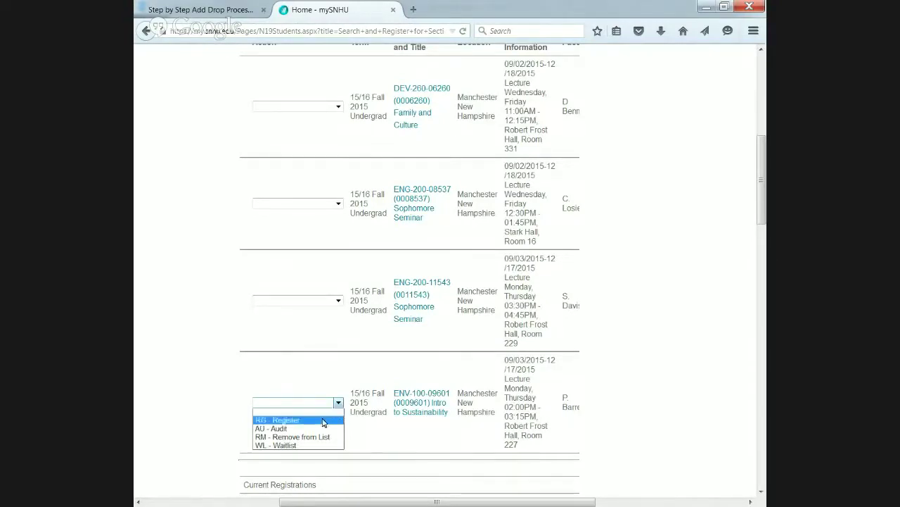
Step: Set ENV-100-09601 to RG - Register and ENG-200-11543 to RM - Remove from List
{"action": "left_click", "coordinate": [324, 421]}
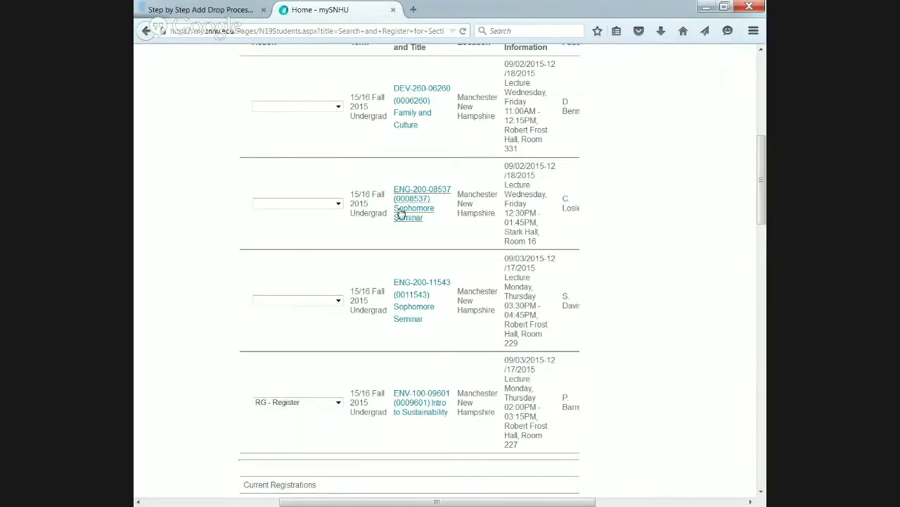
{"action": "left_click", "coordinate": [338, 300]}
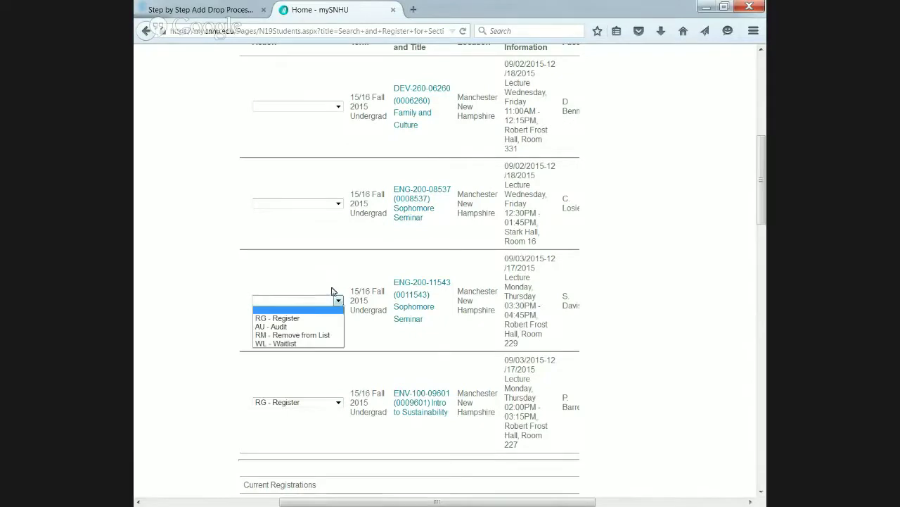
{"action": "left_click", "coordinate": [306, 336]}
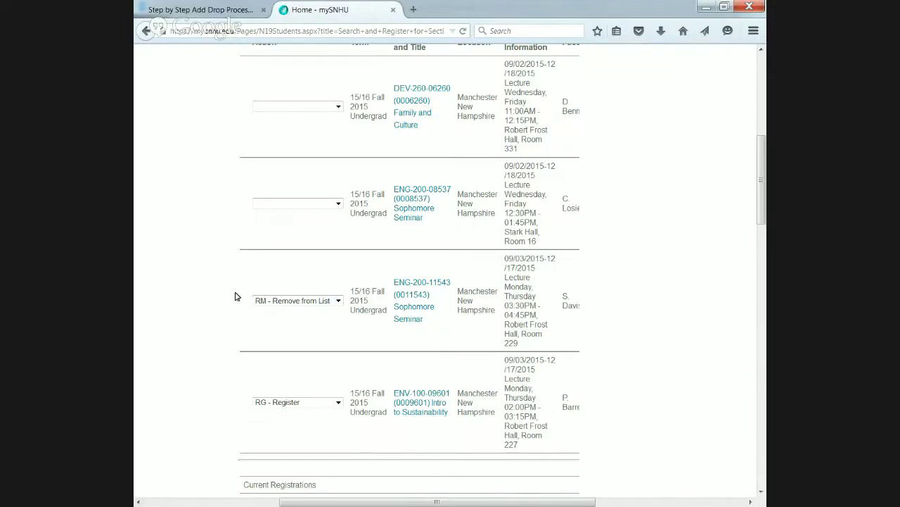
{"action": "scroll", "coordinate": [239, 299], "scroll_direction": "down", "scroll_amount": 3}
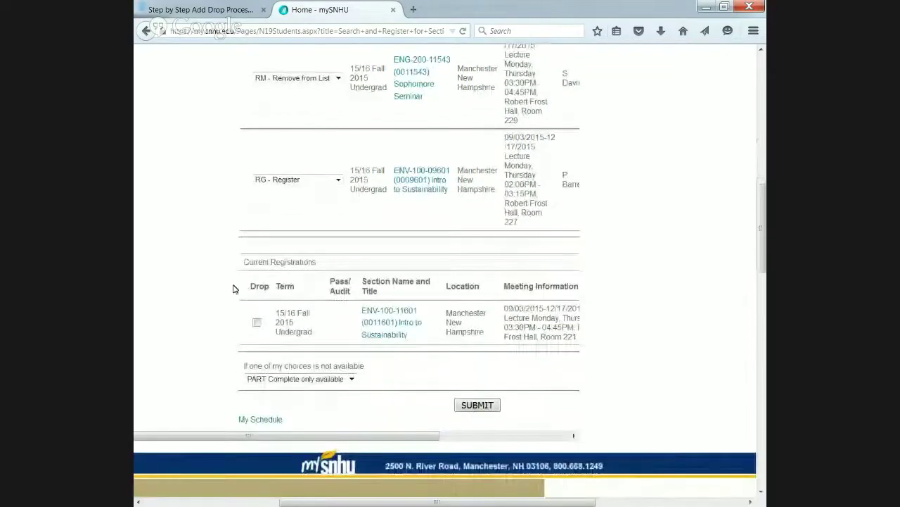
Step: Submit the changes and review the Registration Results for ENV-100-09601 and ENG-200-11543
{"action": "left_click", "coordinate": [485, 406]}
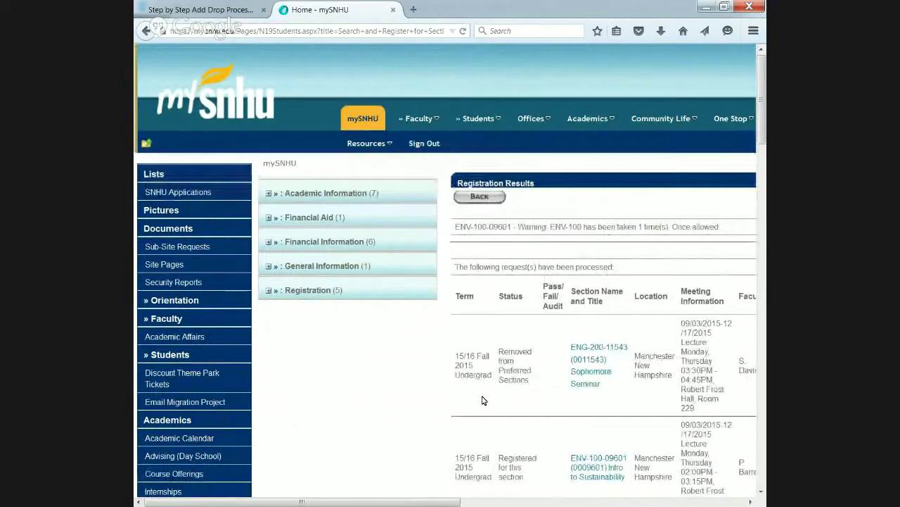
{"action": "left_click_drag", "start_coordinate": [350, 503], "coordinate": [471, 503]}
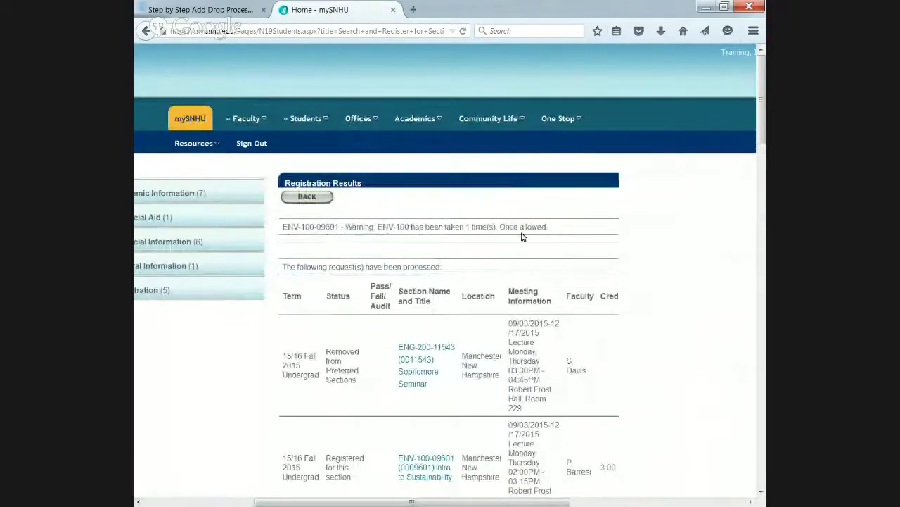
{"action": "scroll", "coordinate": [522, 237], "scroll_direction": "down", "scroll_amount": 4}
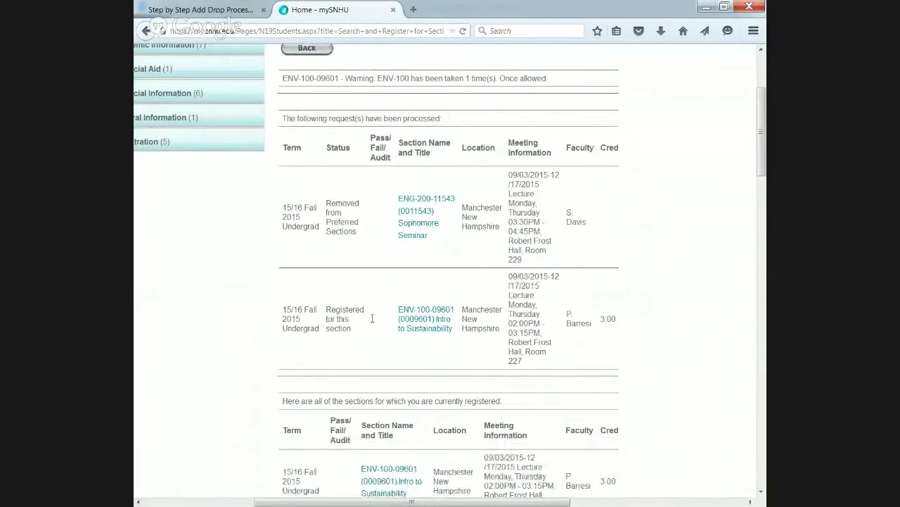
{"action": "scroll", "coordinate": [372, 318], "scroll_direction": "down", "scroll_amount": 2}
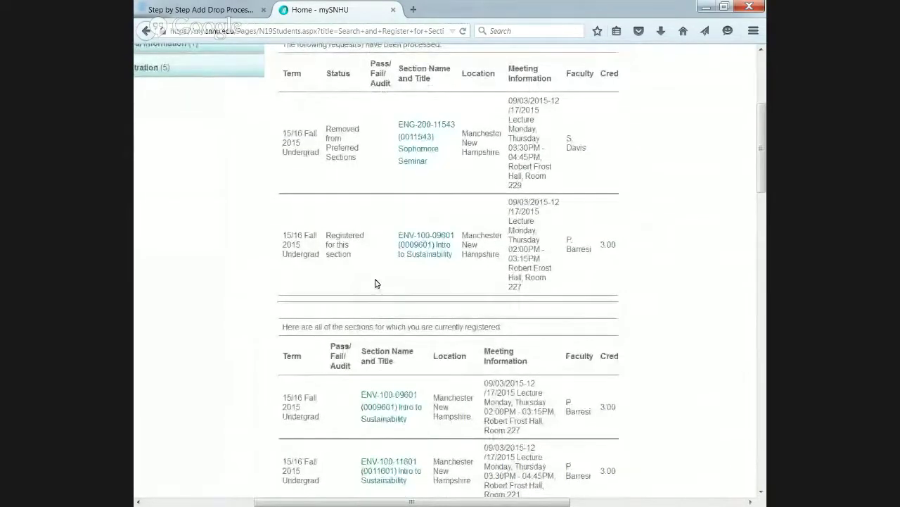
{"action": "scroll", "coordinate": [375, 283], "scroll_direction": "up", "scroll_amount": 5}
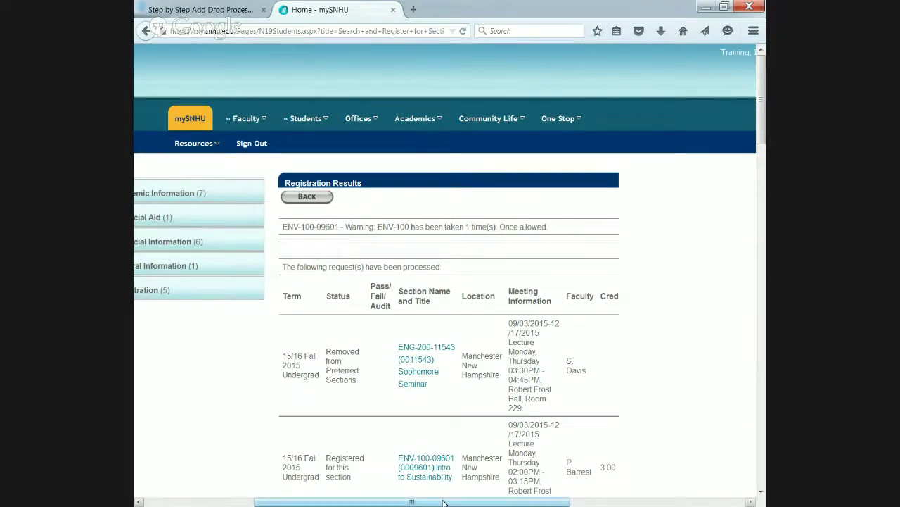
Step: Return through the Students page to Manage my Registrations
{"action": "left_click_drag", "start_coordinate": [443, 502], "coordinate": [396, 502]}
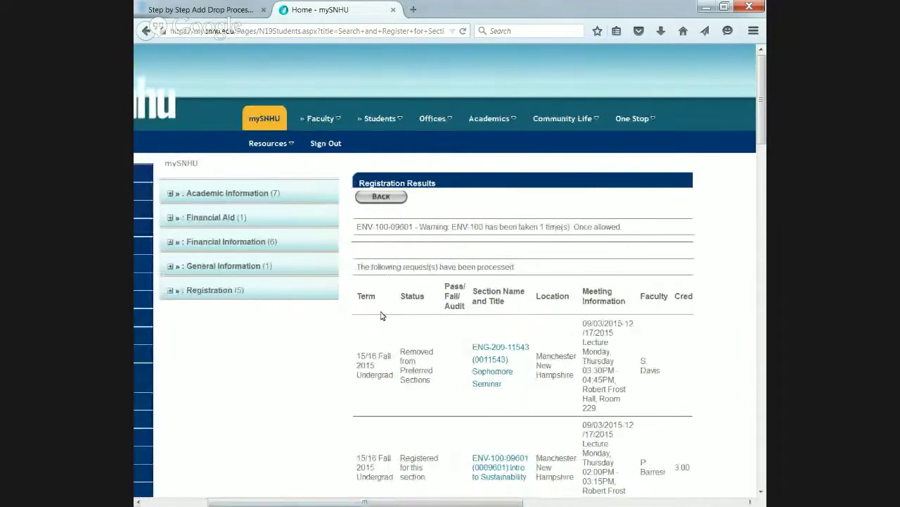
{"action": "left_click", "coordinate": [384, 121]}
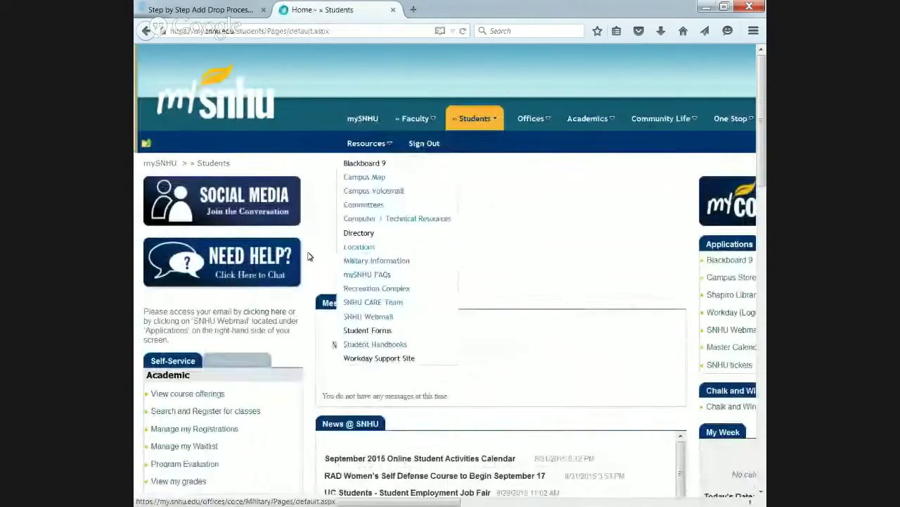
{"action": "scroll", "coordinate": [307, 256], "scroll_direction": "down", "scroll_amount": 2}
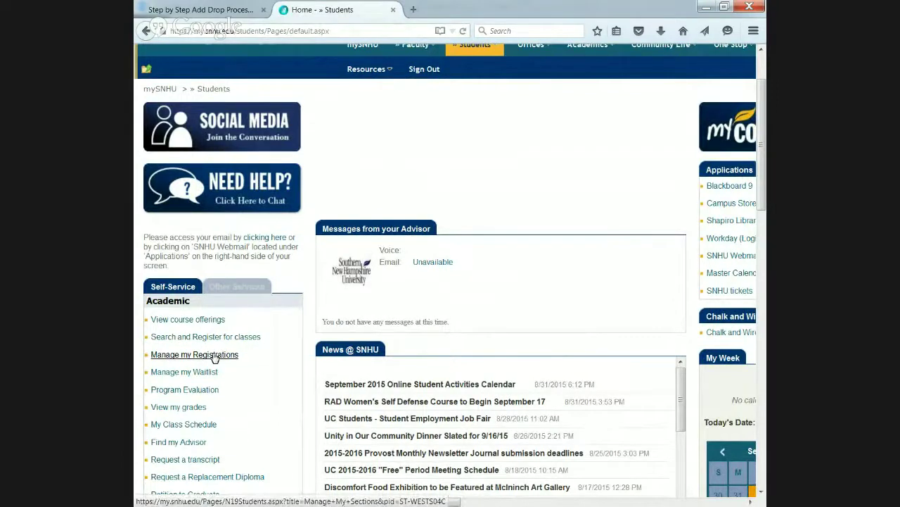
{"action": "left_click", "coordinate": [215, 356]}
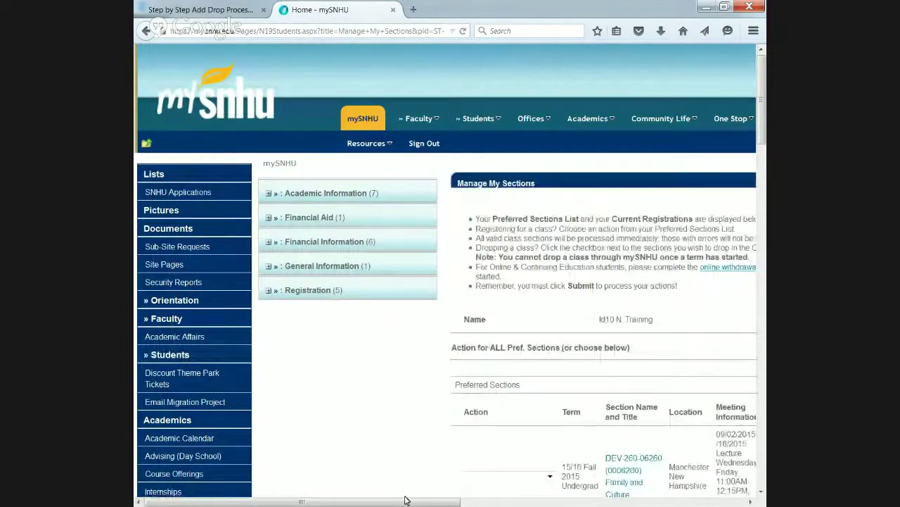
Step: Set ENG-200-08537 Sophomore Seminar to RG - Register
{"action": "left_click_drag", "start_coordinate": [405, 500], "coordinate": [518, 501]}
{"action": "scroll", "coordinate": [495, 319], "scroll_direction": "down", "scroll_amount": 5}
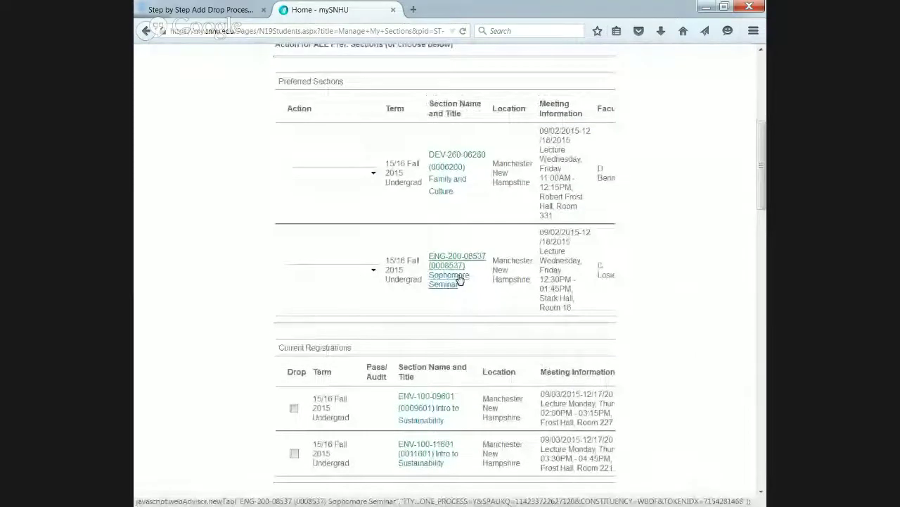
{"action": "scroll", "coordinate": [377, 361], "scroll_direction": "down", "scroll_amount": 1}
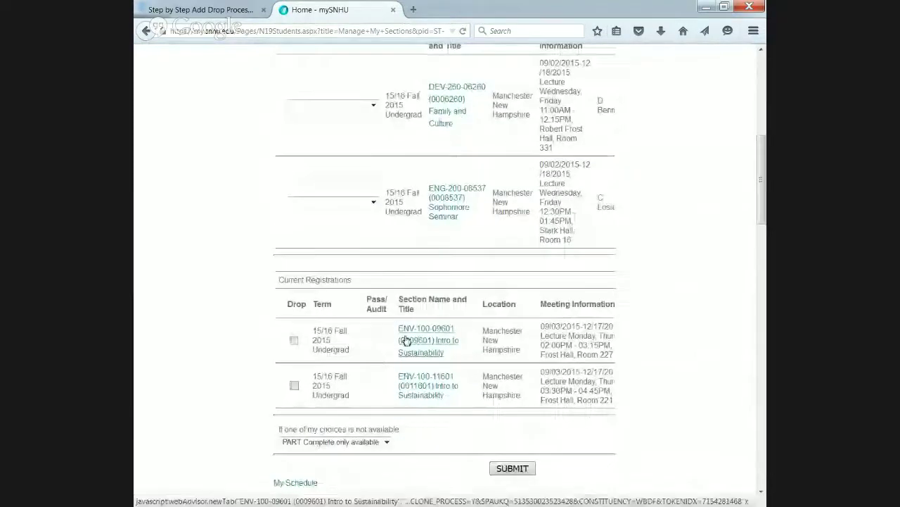
{"action": "scroll", "coordinate": [413, 339], "scroll_direction": "up", "scroll_amount": 1}
{"action": "scroll", "coordinate": [414, 339], "scroll_direction": "up", "scroll_amount": 1}
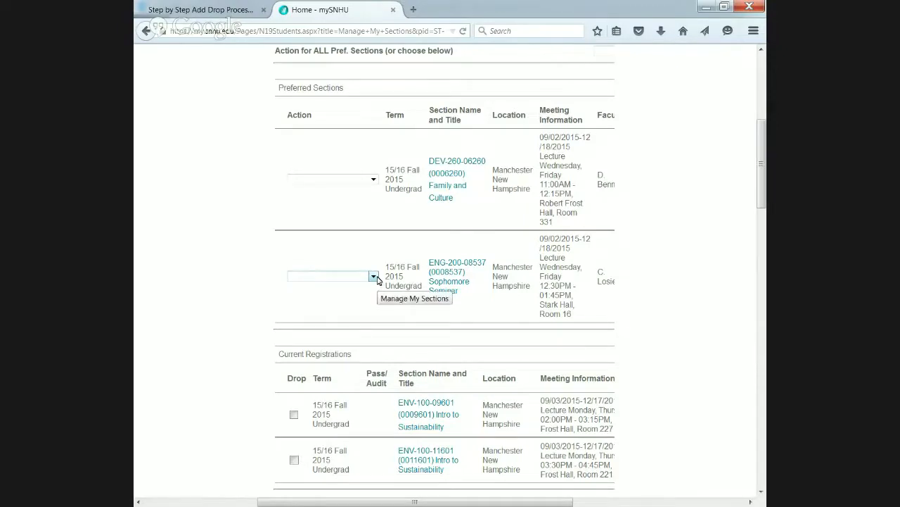
{"action": "left_click", "coordinate": [373, 277]}
{"action": "left_click", "coordinate": [357, 289]}
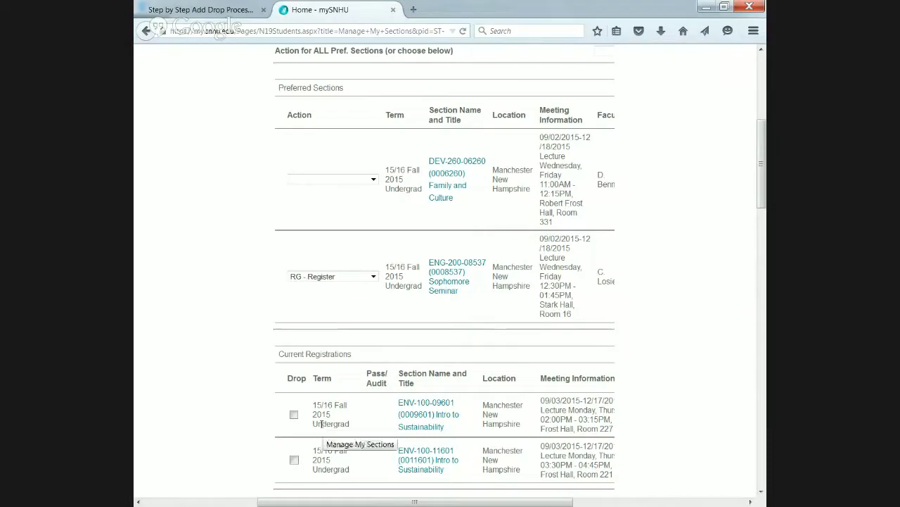
Step: Tick the Drop checkbox for current registration ENV-100-11601
{"action": "left_click", "coordinate": [294, 461]}
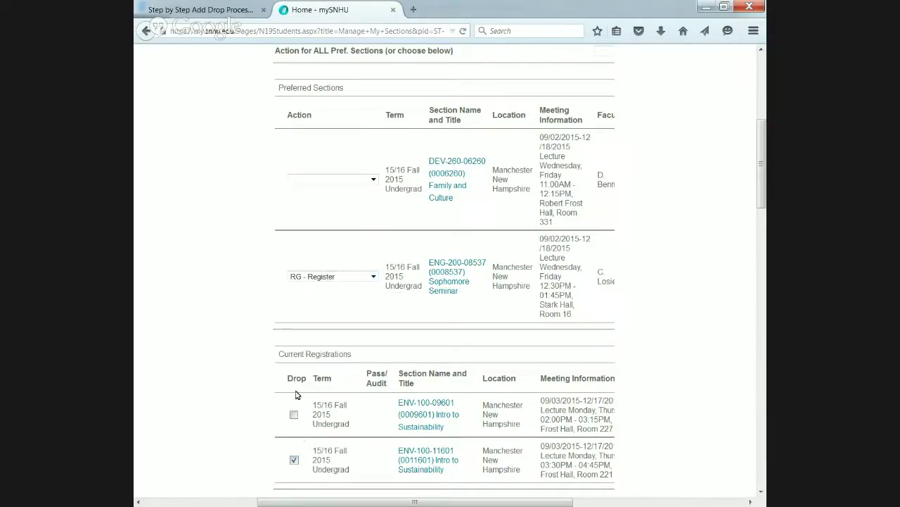
{"action": "scroll", "coordinate": [295, 436], "scroll_direction": "down", "scroll_amount": 1}
{"action": "left_click", "coordinate": [294, 434]}
{"action": "left_click", "coordinate": [294, 434]}
{"action": "scroll", "coordinate": [352, 422], "scroll_direction": "down", "scroll_amount": 2}
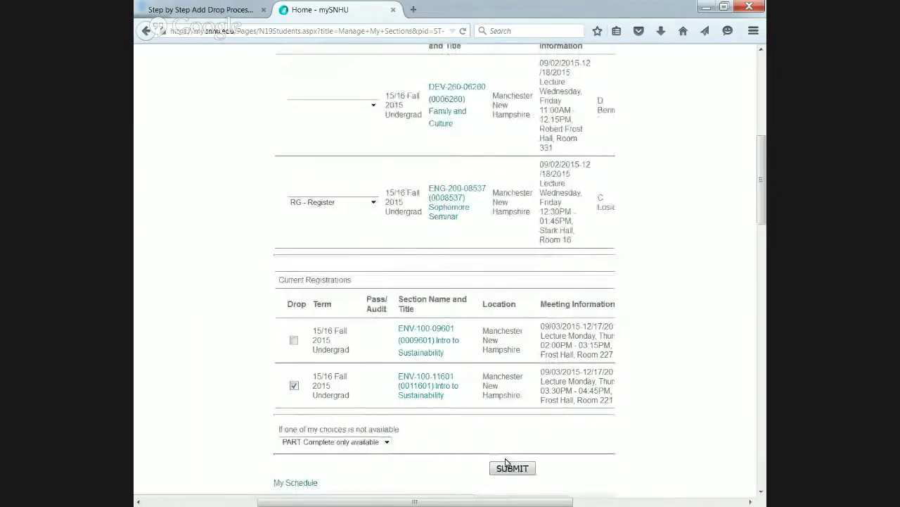
Step: Submit the ENG-200-08537 registration and ENV-100-11601 drop, and review the results
{"action": "left_click", "coordinate": [507, 465]}
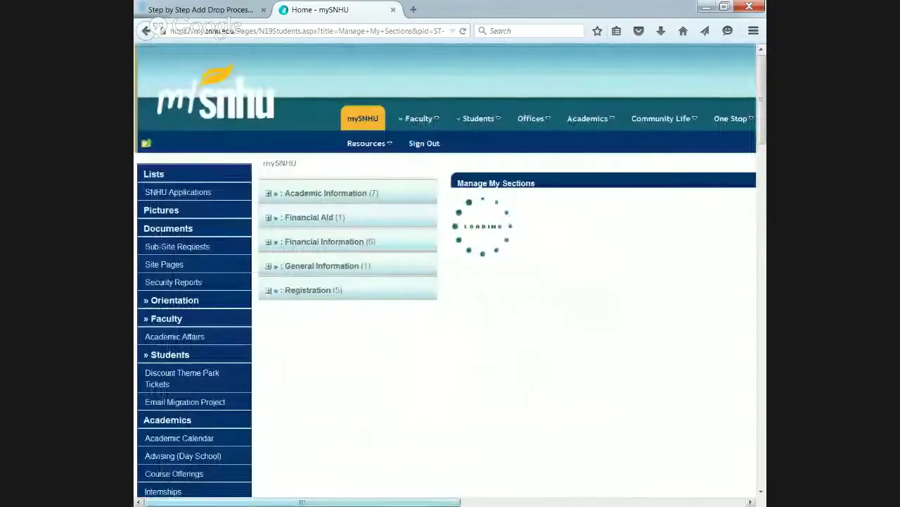
{"action": "left_click_drag", "start_coordinate": [428, 504], "coordinate": [514, 502]}
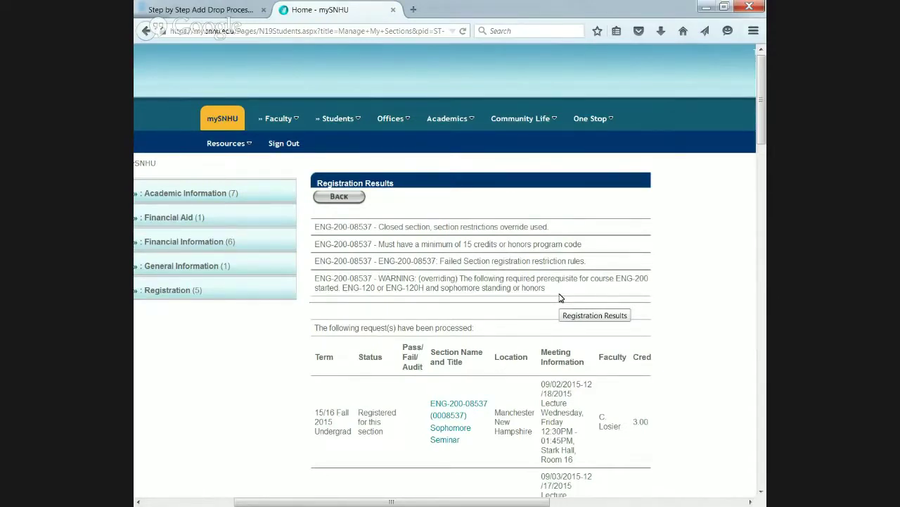
{"action": "scroll", "coordinate": [560, 298], "scroll_direction": "down", "scroll_amount": 4}
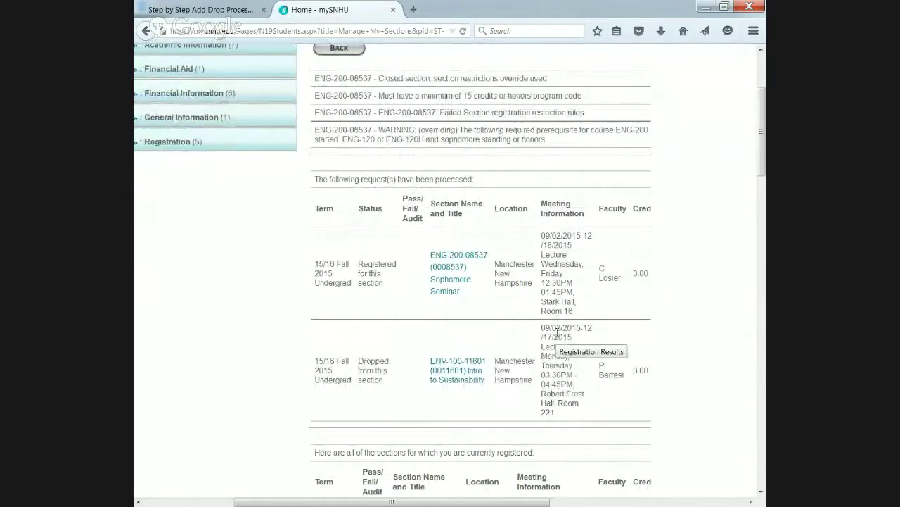
{"action": "scroll", "coordinate": [557, 332], "scroll_direction": "down", "scroll_amount": 4}
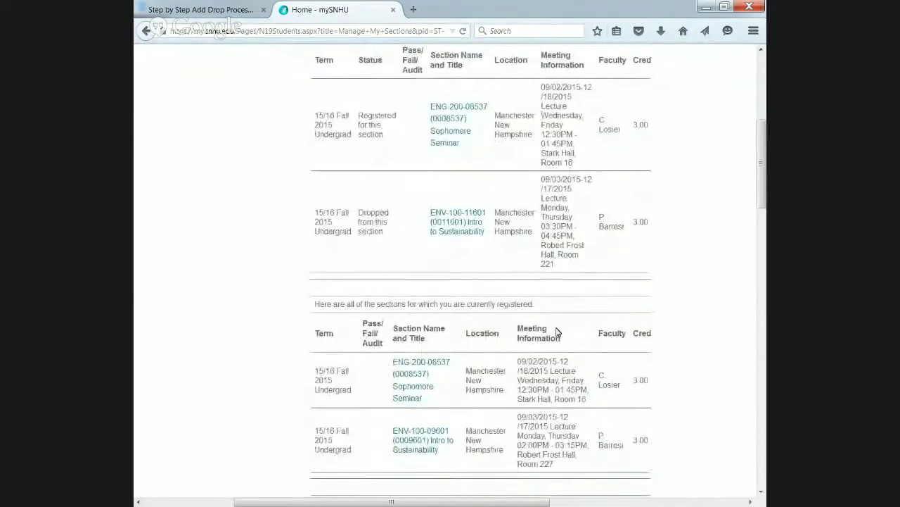
{"action": "scroll", "coordinate": [557, 332], "scroll_direction": "up", "scroll_amount": 2}
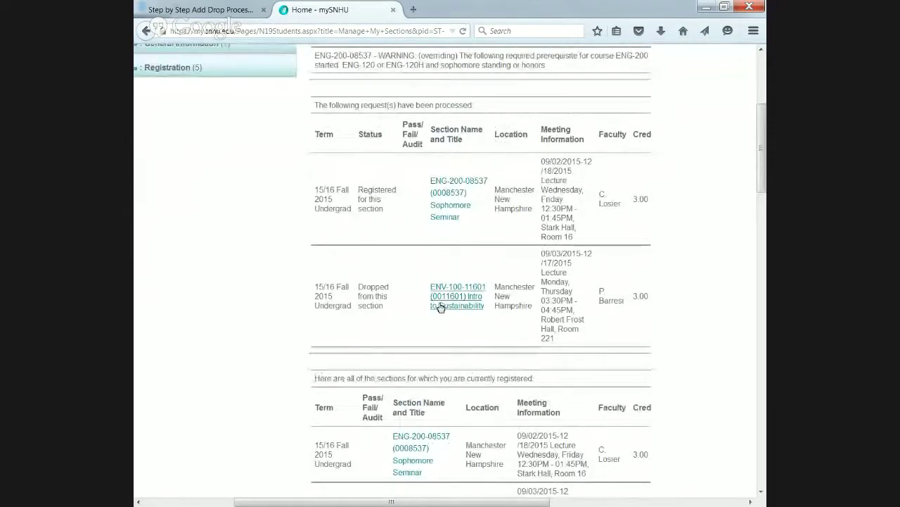
{"action": "scroll", "coordinate": [379, 304], "scroll_direction": "down", "scroll_amount": 2}
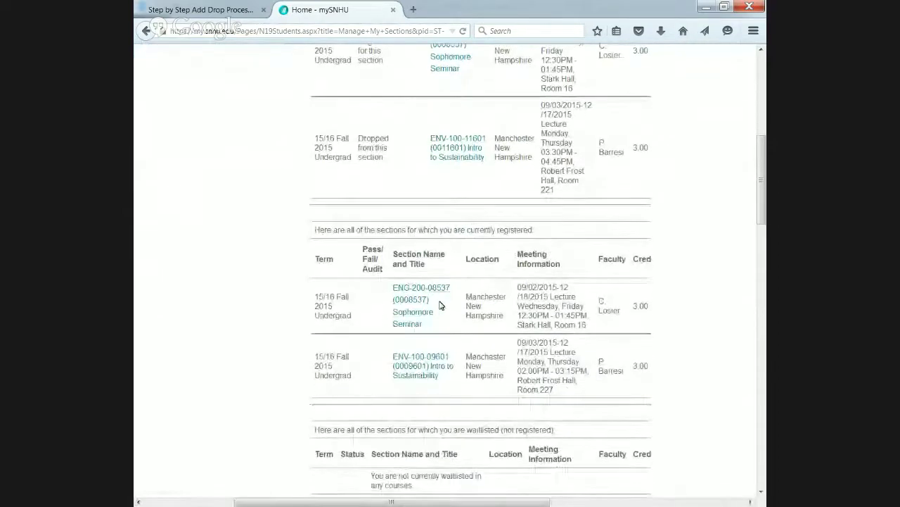
{"action": "scroll", "coordinate": [440, 306], "scroll_direction": "up", "scroll_amount": 5}
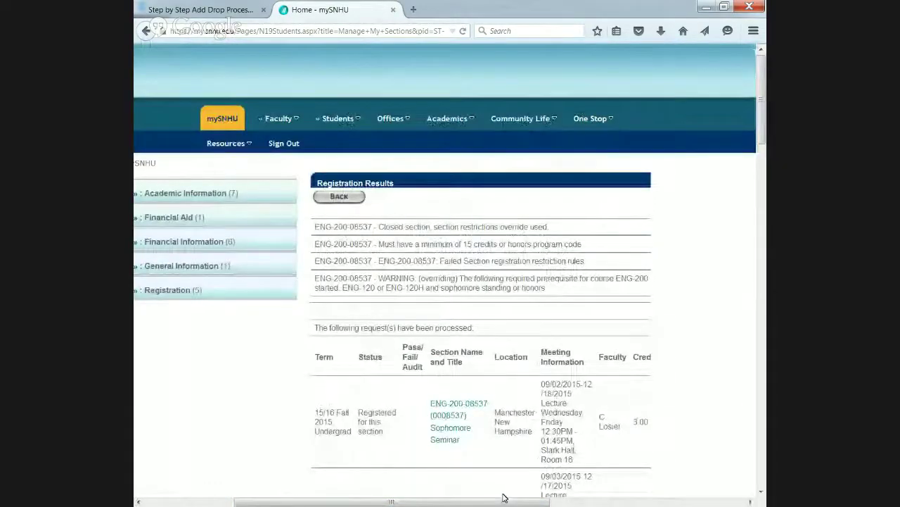
{"action": "left_click_drag", "start_coordinate": [503, 498], "coordinate": [469, 497]}
Step: Show the 15FADAY Fall 2015 Undergrad class schedule with ENG-200 and ENV-100 totalling 6.00 credits
{"action": "left_click", "coordinate": [395, 125]}
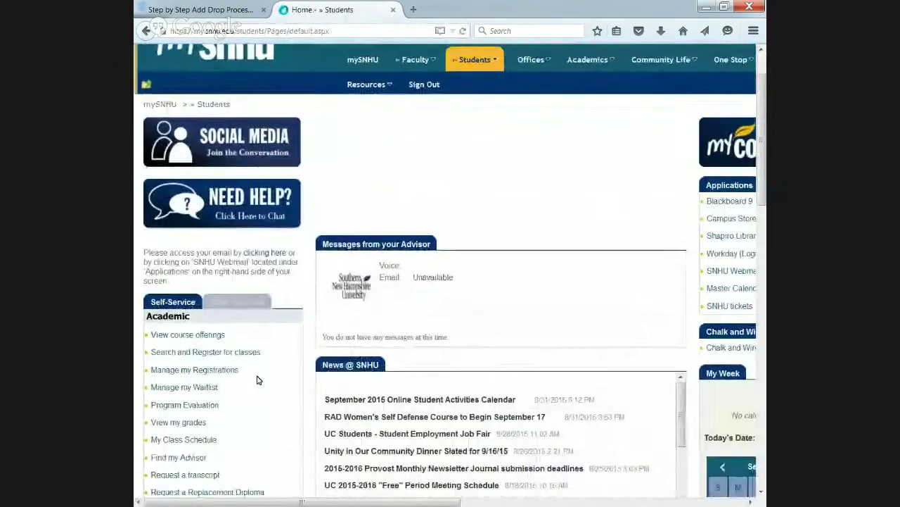
{"action": "scroll", "coordinate": [257, 380], "scroll_direction": "down", "scroll_amount": 2}
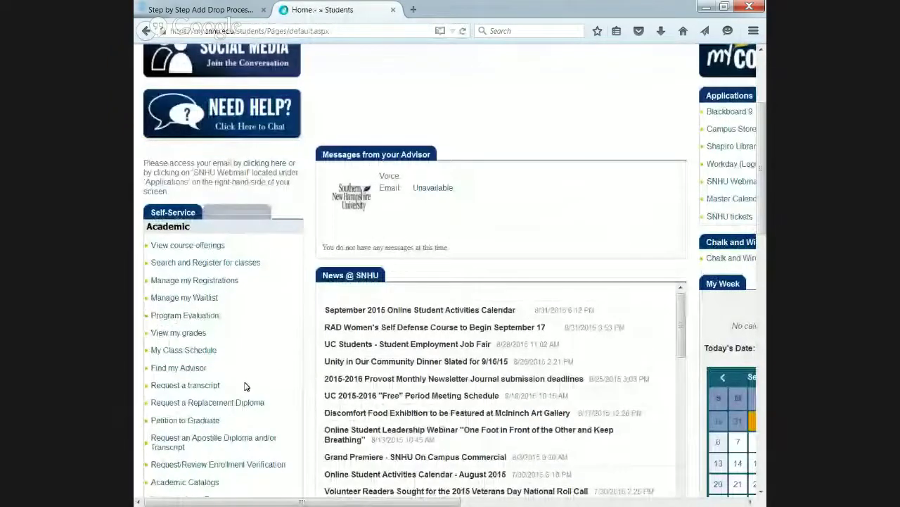
{"action": "left_click", "coordinate": [184, 349]}
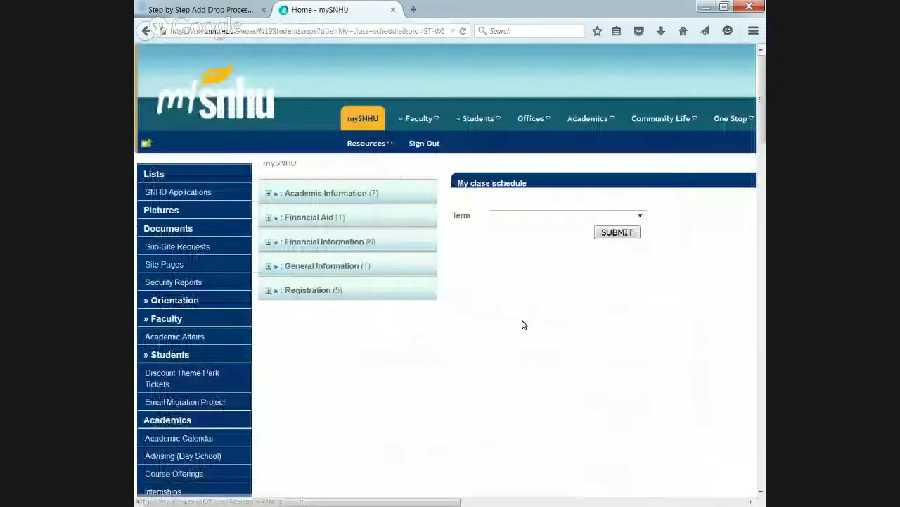
{"action": "left_click", "coordinate": [549, 215]}
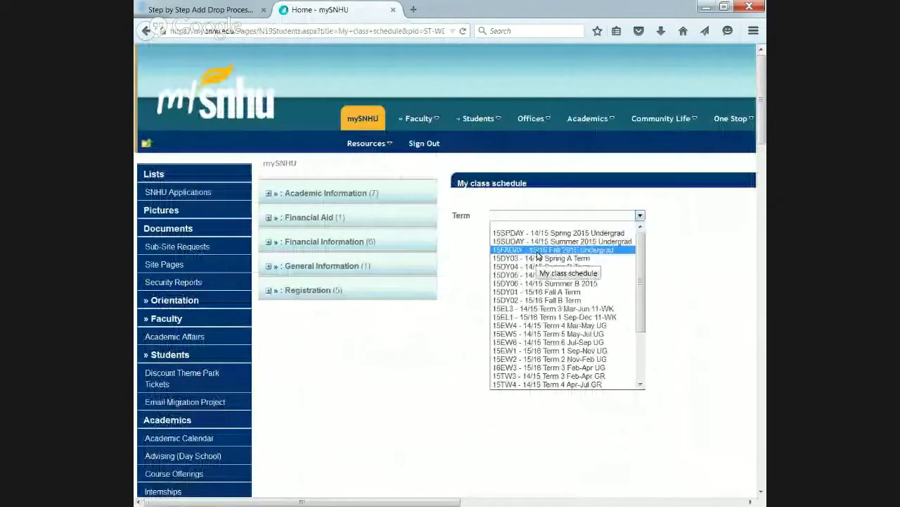
{"action": "left_click", "coordinate": [539, 250]}
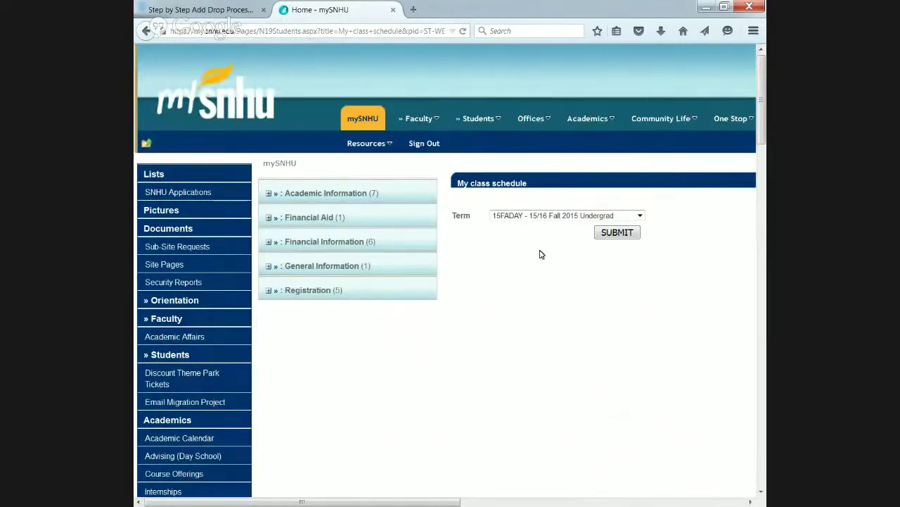
{"action": "left_click", "coordinate": [624, 238]}
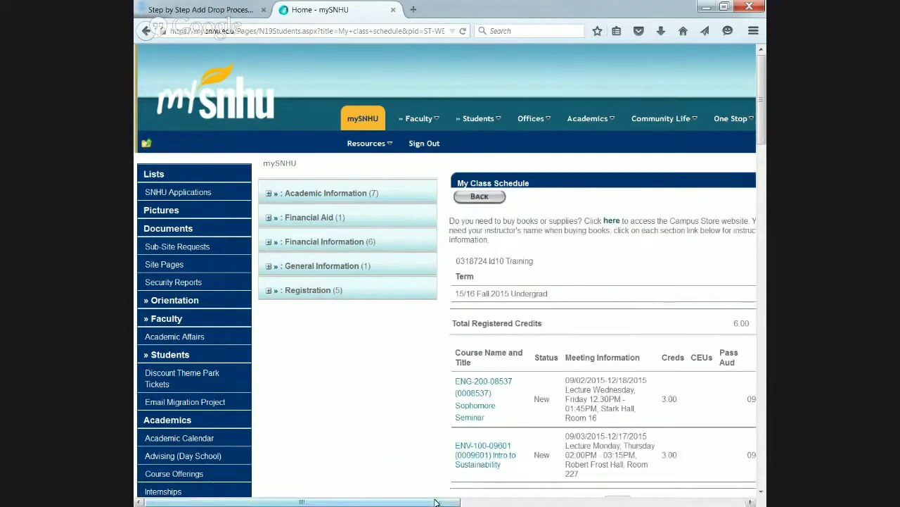
{"action": "scroll", "coordinate": [485, 485], "scroll_direction": "right", "scroll_amount": 3}
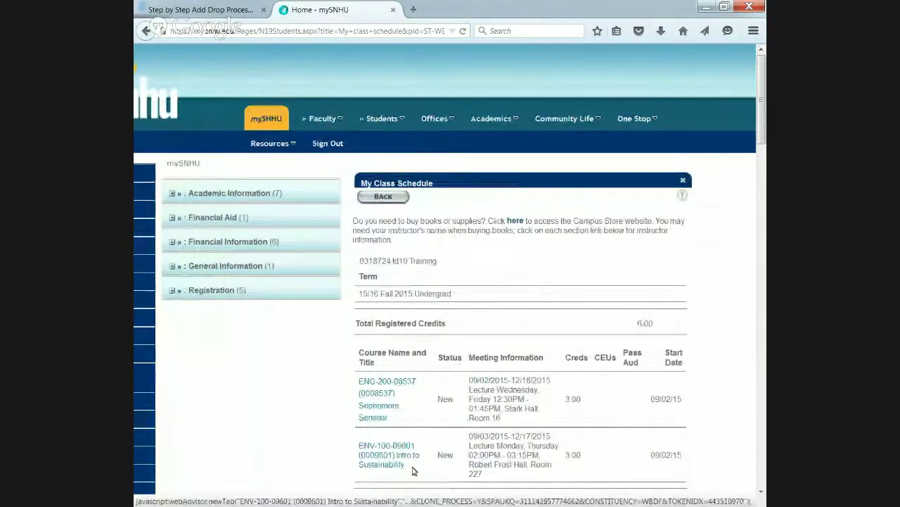
{"action": "scroll", "coordinate": [486, 429], "scroll_direction": "down", "scroll_amount": 5}
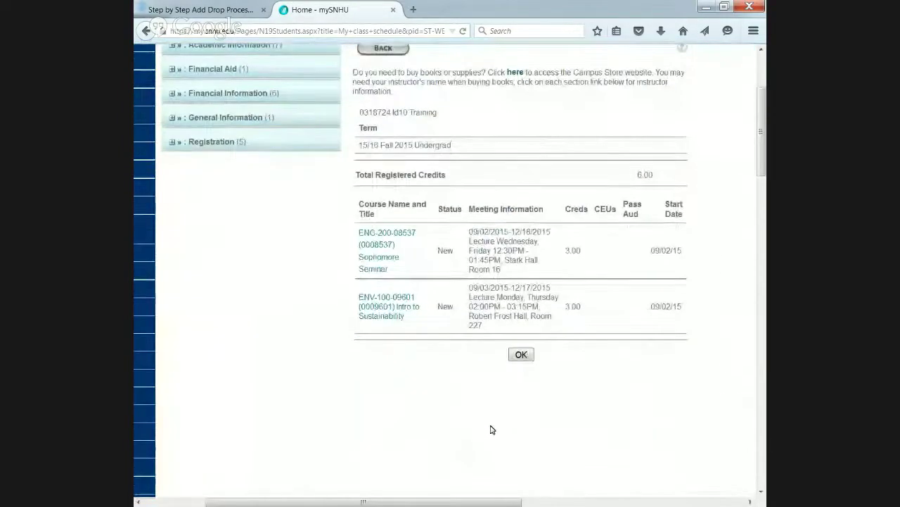
{"action": "scroll", "coordinate": [490, 428], "scroll_direction": "up", "scroll_amount": 5}
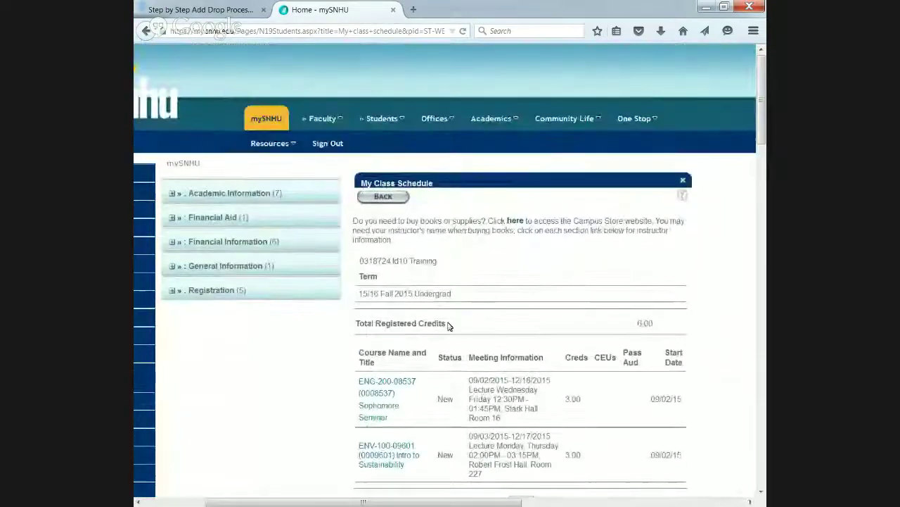
Step: Open the Search and Register for Sections form from the Students portal page
{"action": "left_click", "coordinate": [380, 120]}
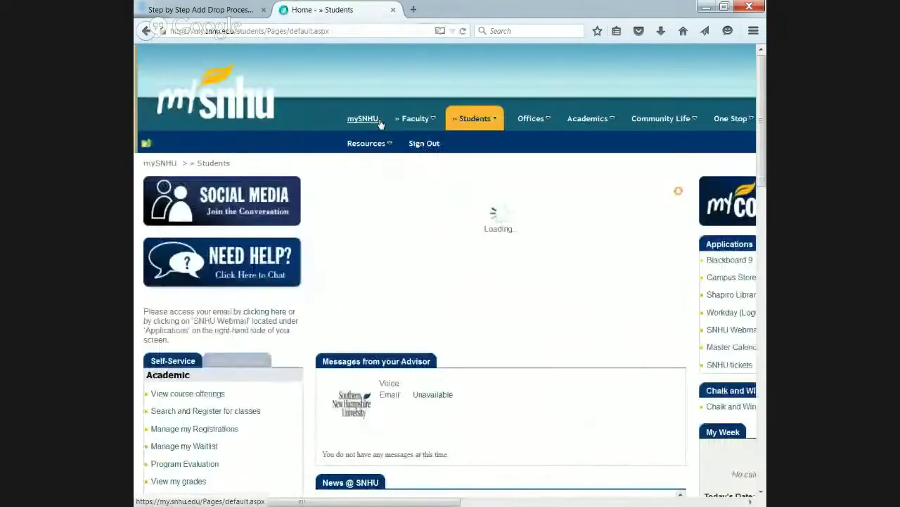
{"action": "scroll", "coordinate": [312, 322], "scroll_direction": "down", "scroll_amount": 3}
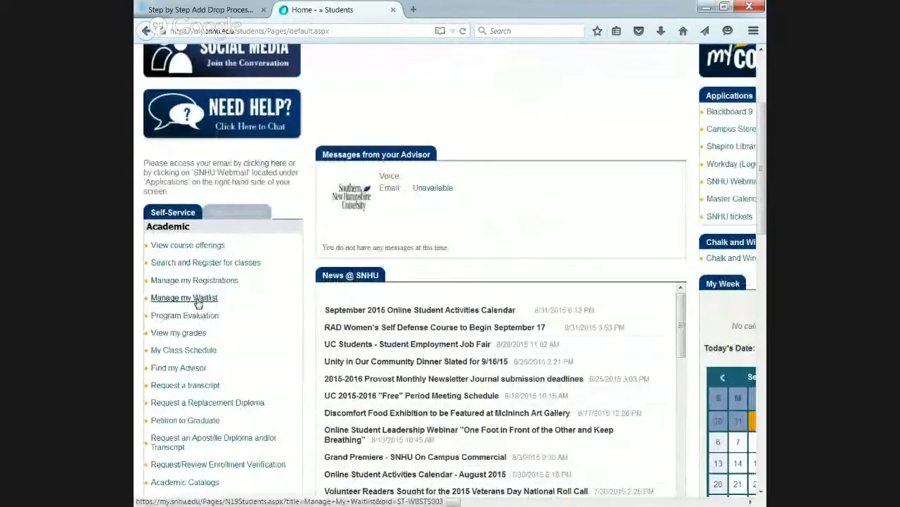
{"action": "left_click", "coordinate": [211, 263]}
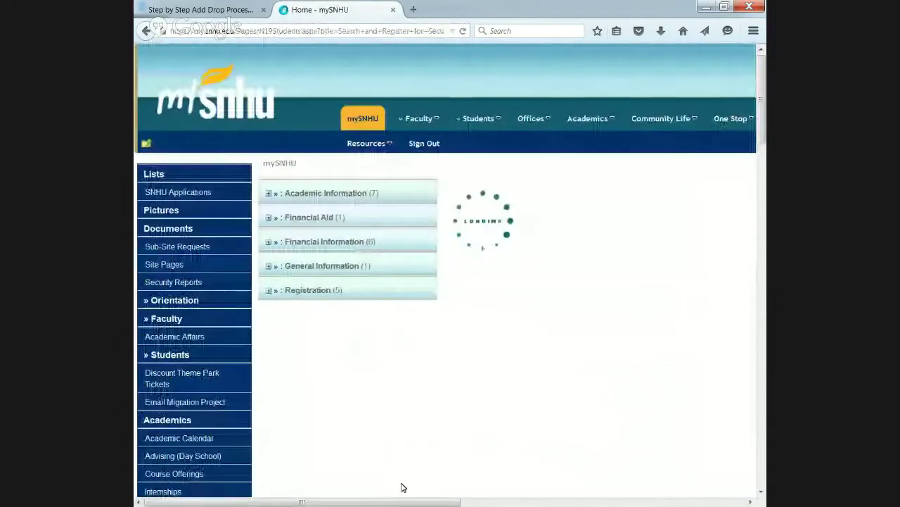
{"action": "left_click_drag", "start_coordinate": [396, 502], "coordinate": [470, 492]}
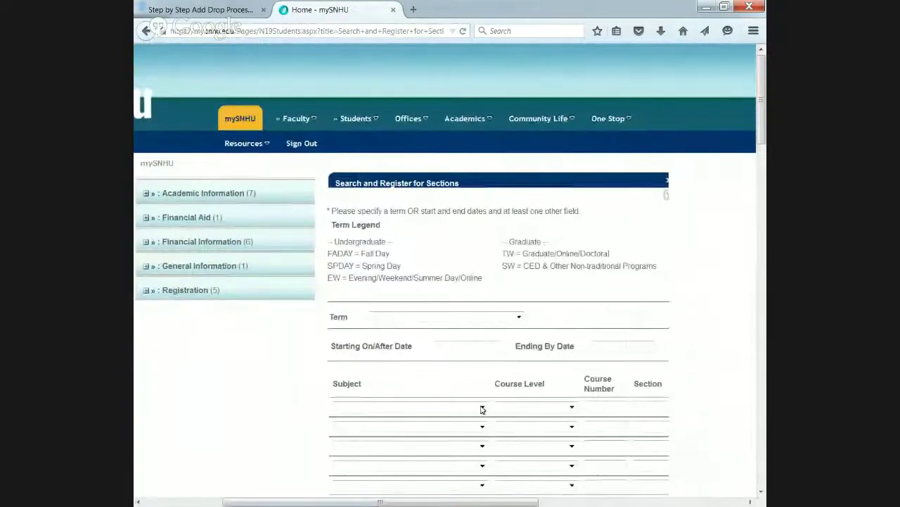
Step: Fill in term 15/16 Fall 2015 Undergrad, subject PSY - Psychology and course number 108
{"action": "left_click", "coordinate": [503, 317]}
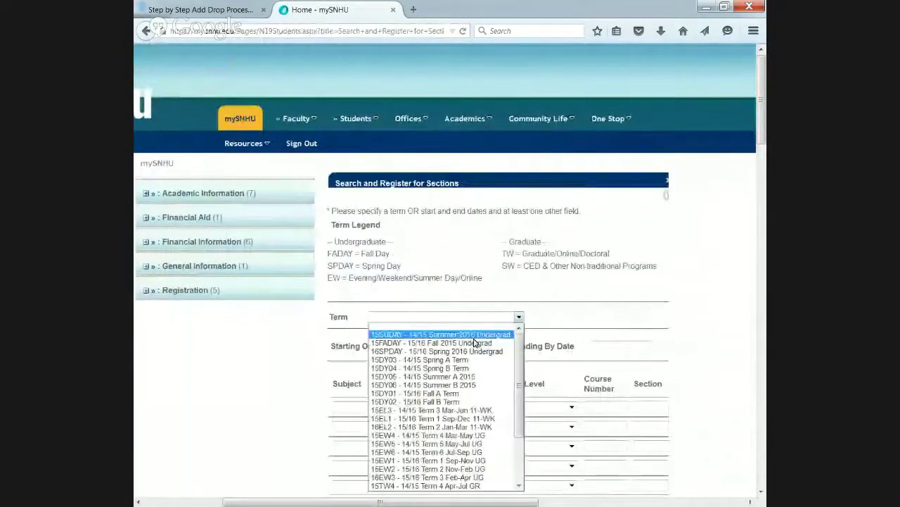
{"action": "left_click", "coordinate": [474, 342]}
{"action": "left_click", "coordinate": [411, 408]}
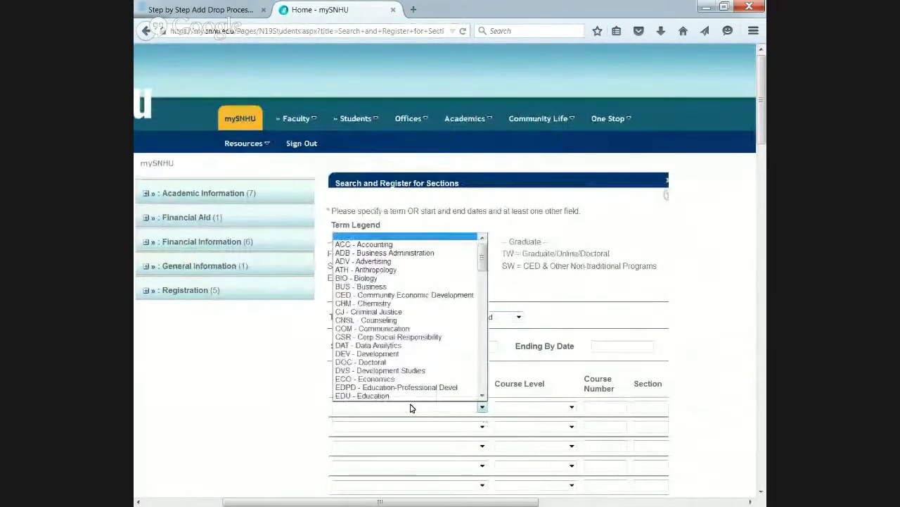
{"action": "type", "text": "ps"}
{"action": "key", "text": "Return"}
{"action": "key", "text": "Tab"}
{"action": "key", "text": "Tab"}
{"action": "type", "text": "108"}
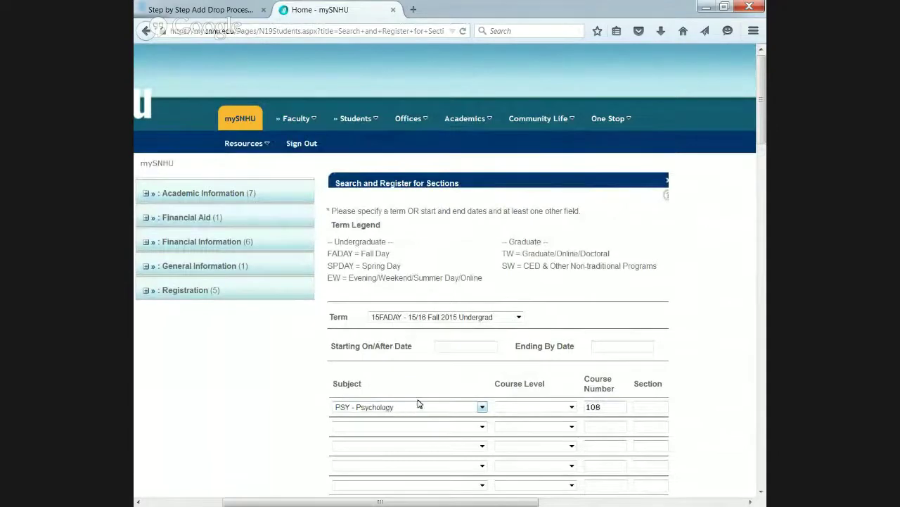
{"action": "scroll", "coordinate": [443, 394], "scroll_direction": "down", "scroll_amount": 3}
{"action": "scroll", "coordinate": [464, 445], "scroll_direction": "down", "scroll_amount": 2}
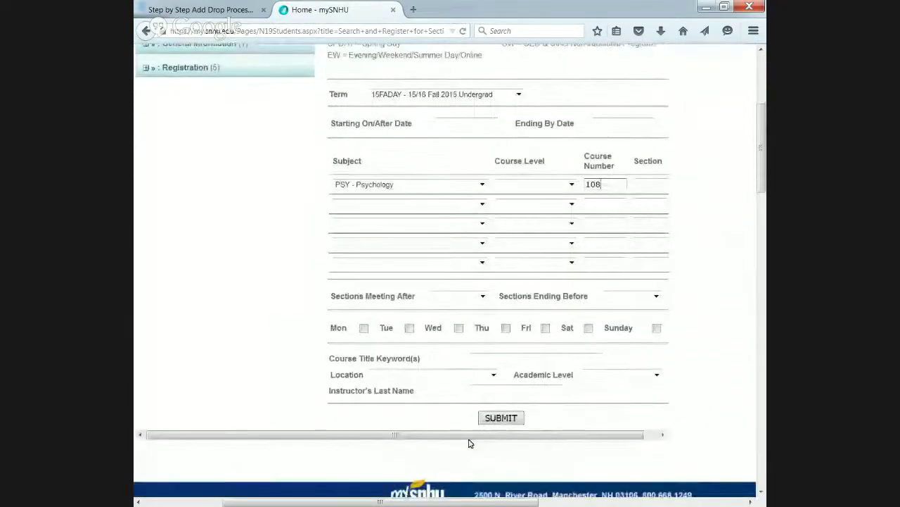
Step: Run the search and review the Fall 2015 PSY-108 Introduction to Psychology sections, starting at PSY-108-01625
{"action": "left_click", "coordinate": [502, 419]}
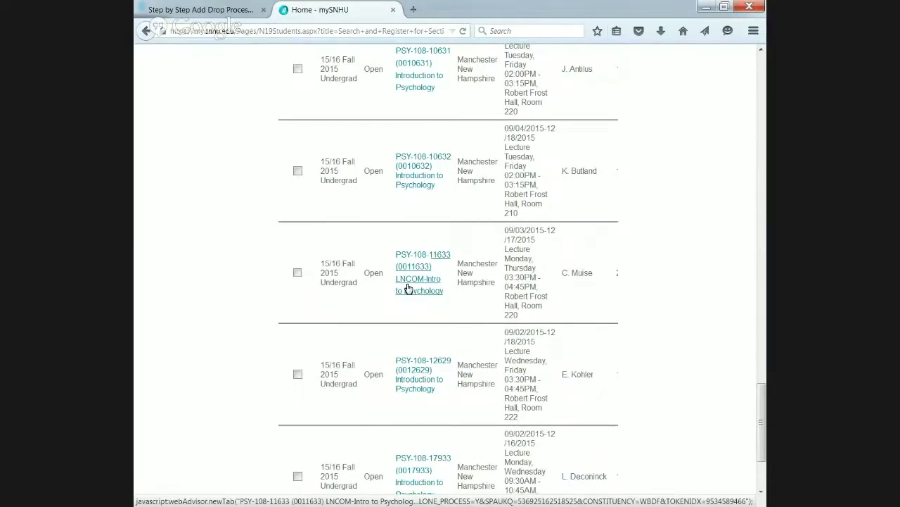
{"action": "scroll", "coordinate": [408, 288], "scroll_direction": "down", "scroll_amount": 3}
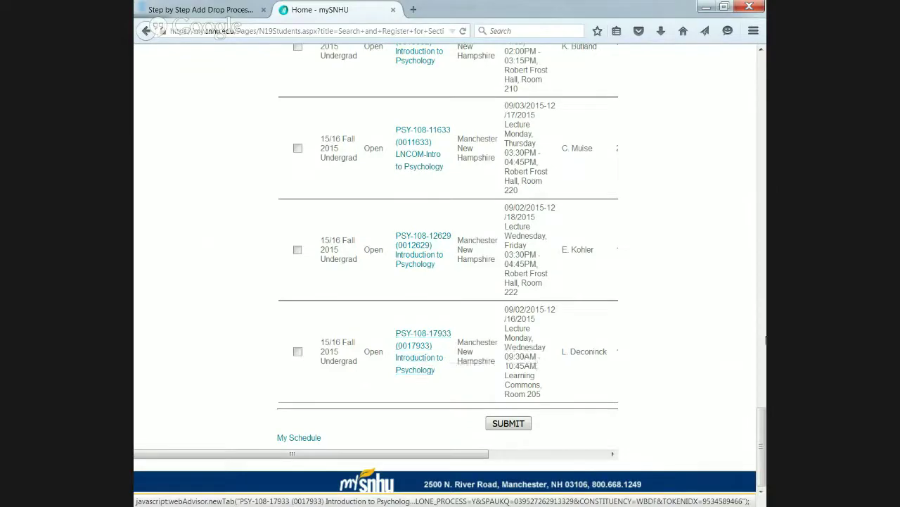
{"action": "left_click_drag", "start_coordinate": [762, 434], "coordinate": [736, 63]}
{"action": "left_click_drag", "start_coordinate": [527, 501], "coordinate": [433, 503]}
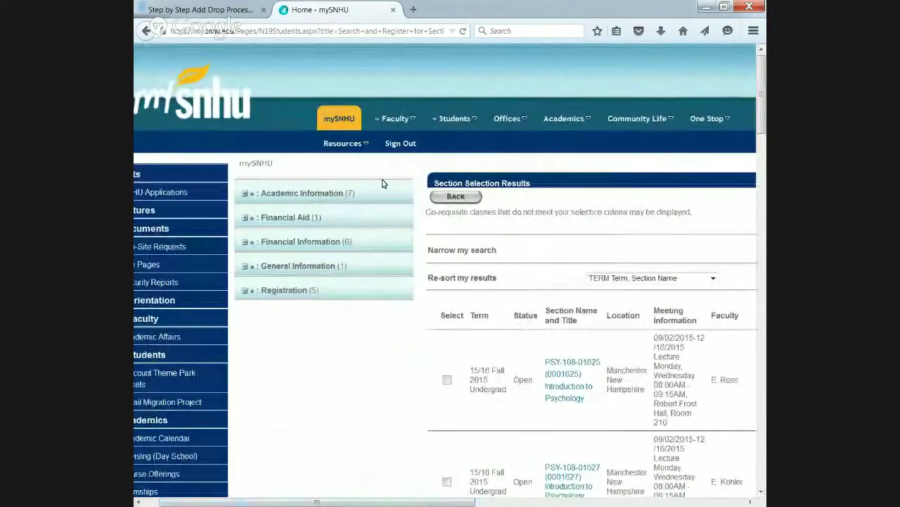
Step: Return to the Students portal page from the PSY-108 section results
{"action": "left_click", "coordinate": [465, 123]}
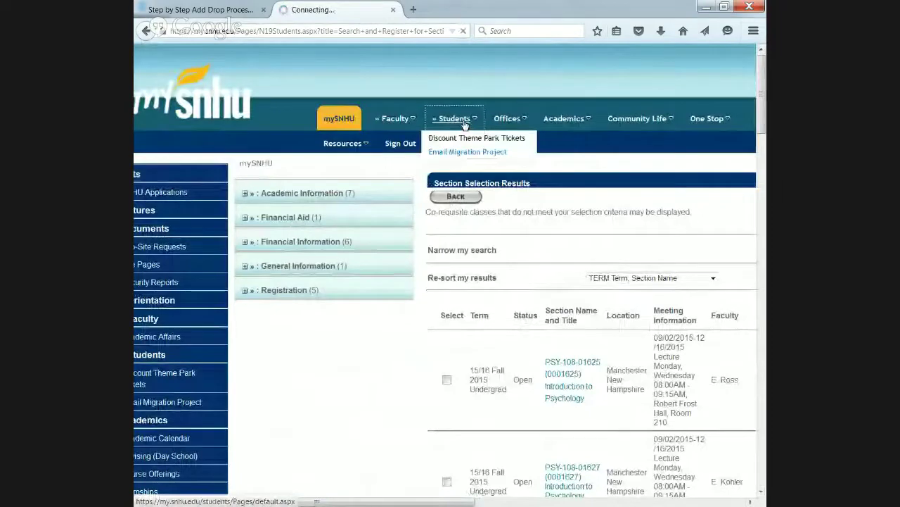